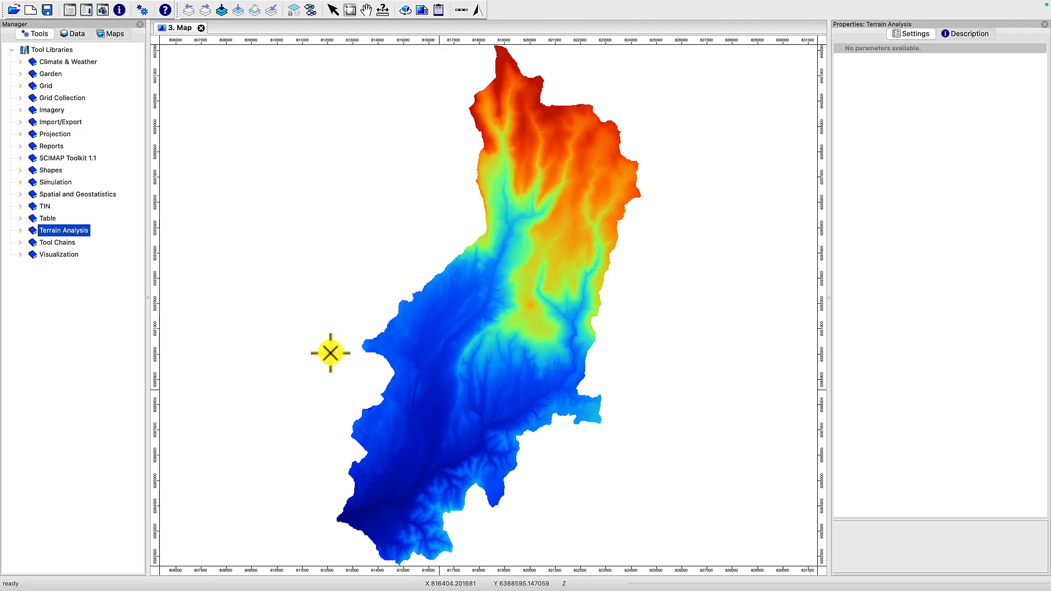
Open the Sink Removal terrain preprocessing tool and use DEM_Auzon_Masked_SAGA (Reclassified) with its grid system as the input DEM
click(21, 232)
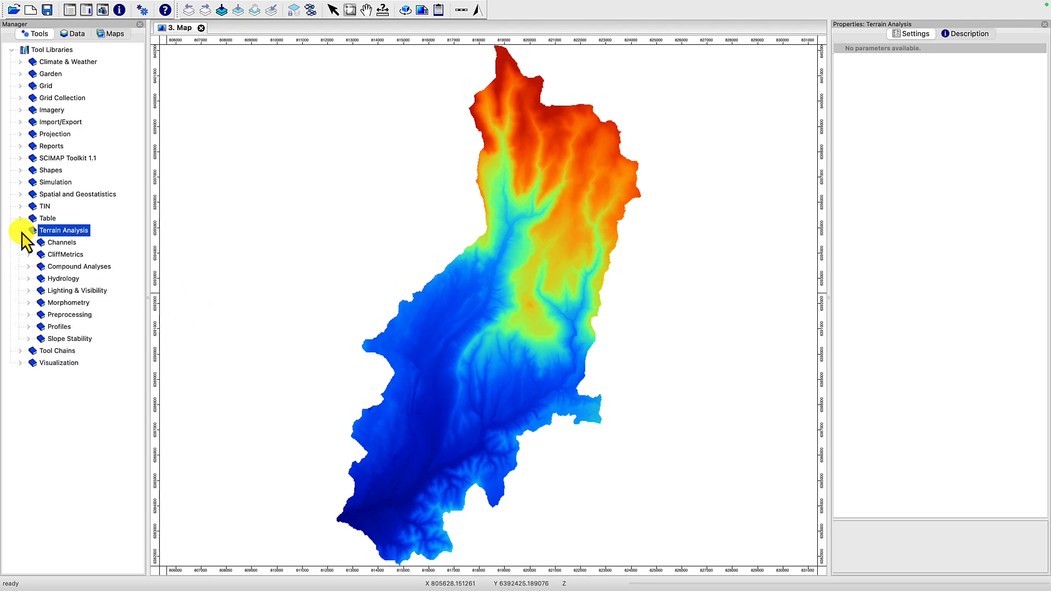
click(29, 315)
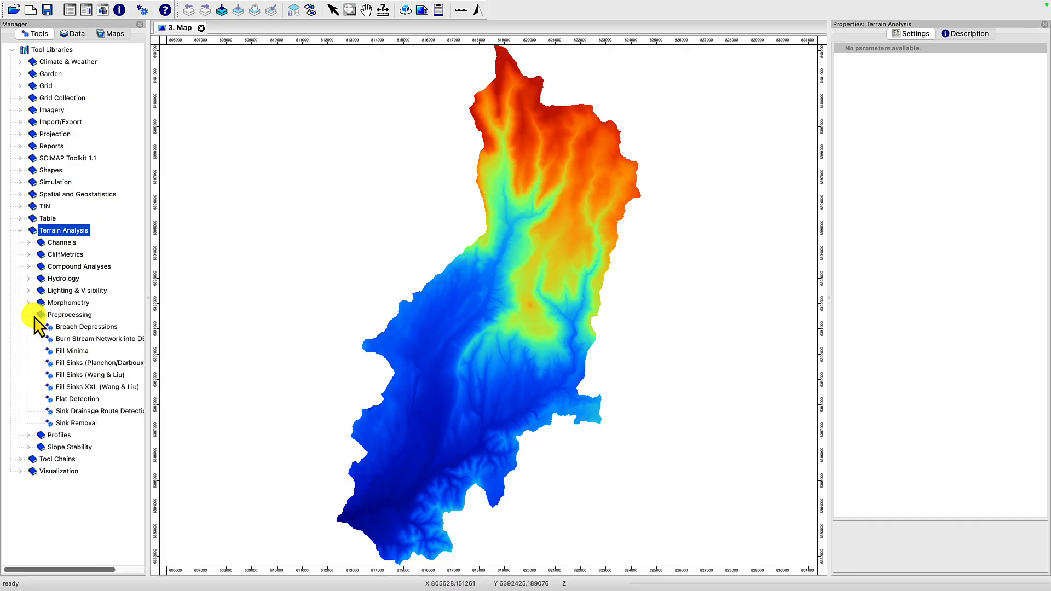
double_click(80, 424)
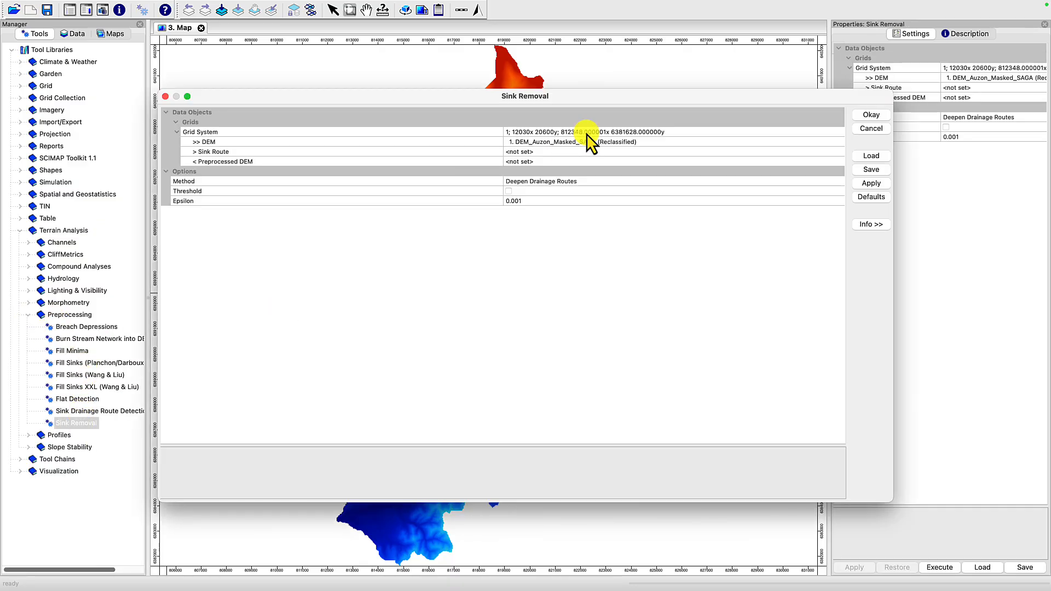
click(533, 134)
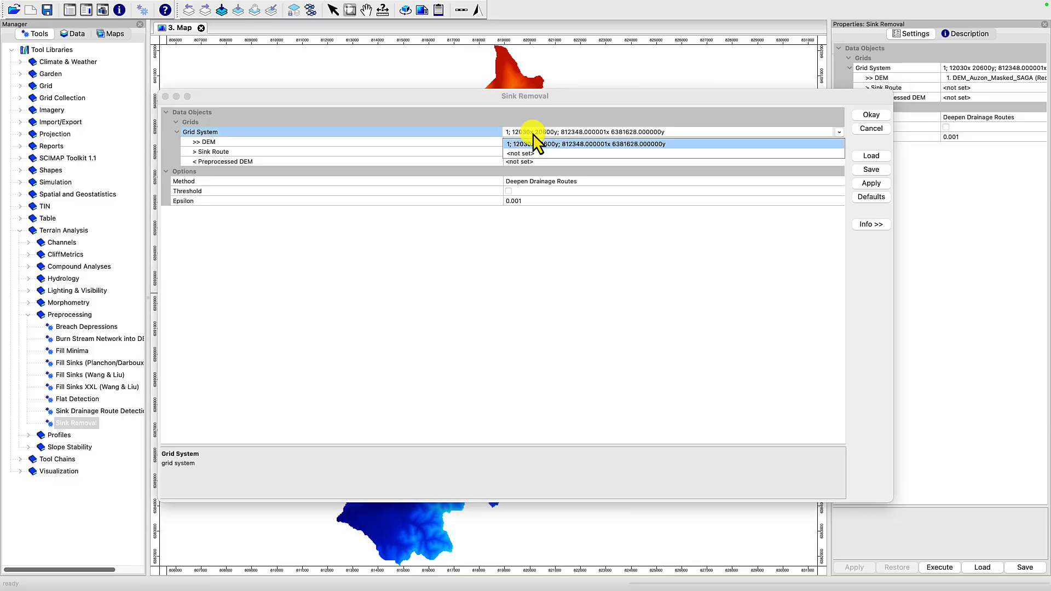
click(533, 133)
click(534, 143)
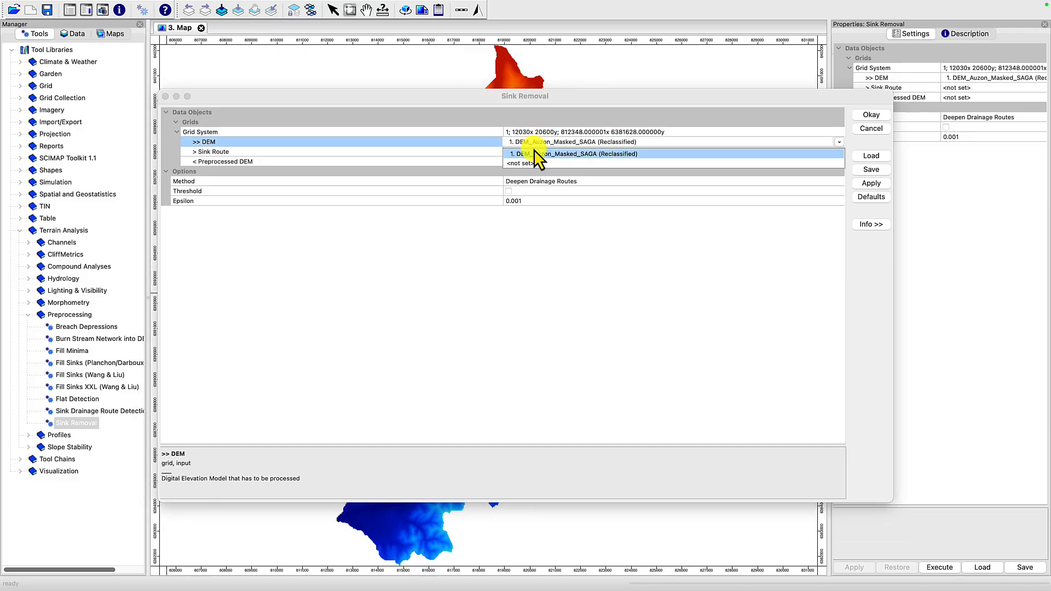
click(534, 155)
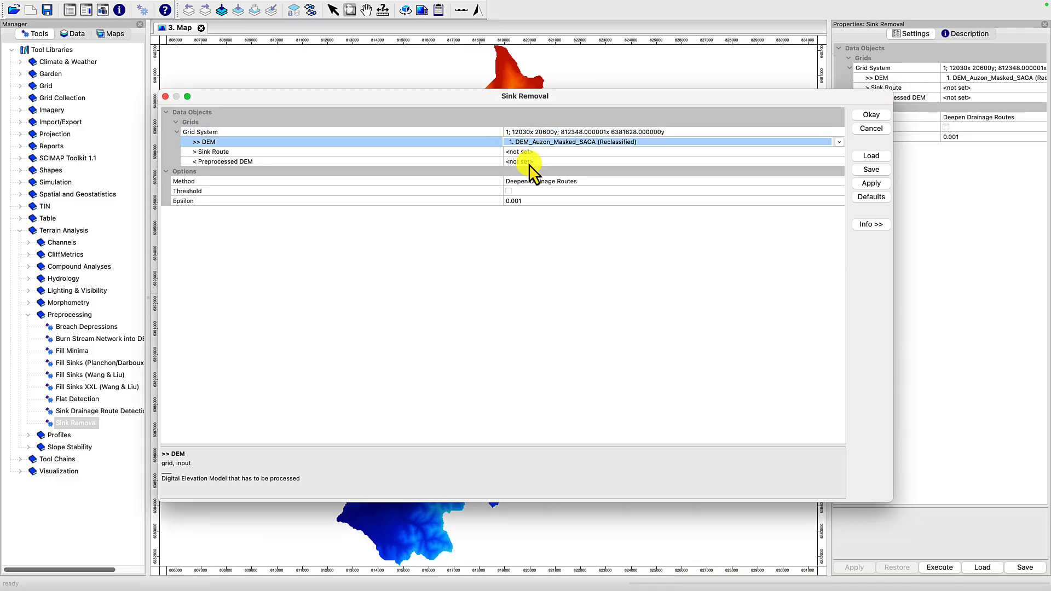
Run Sink Removal with the Deepen Drainage Routes method, writing the preprocessed DEM into DEM_Auzon_Masked_SAGA (Reclassified)
click(529, 162)
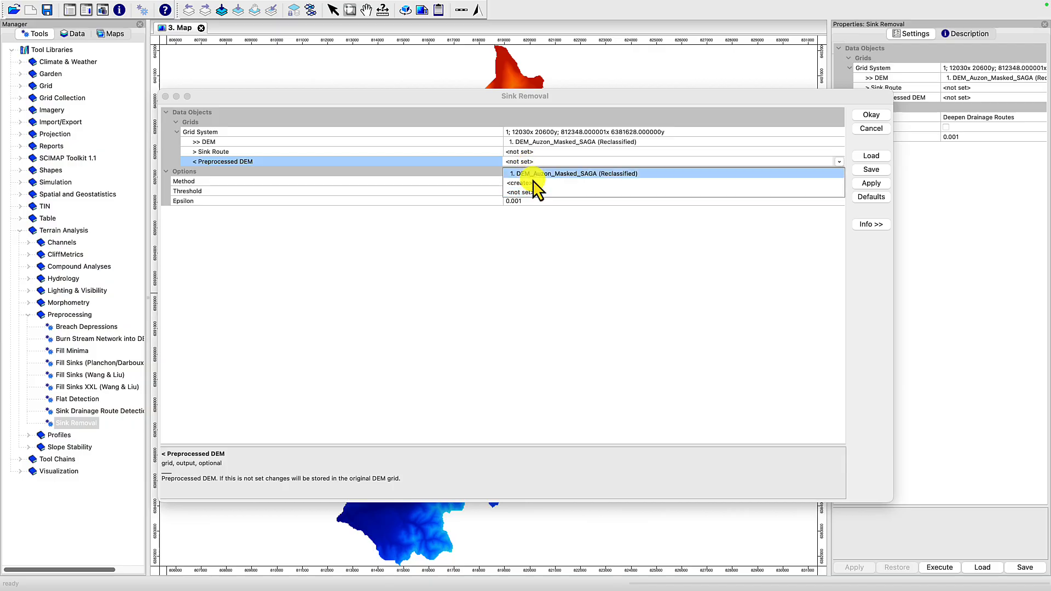
click(537, 176)
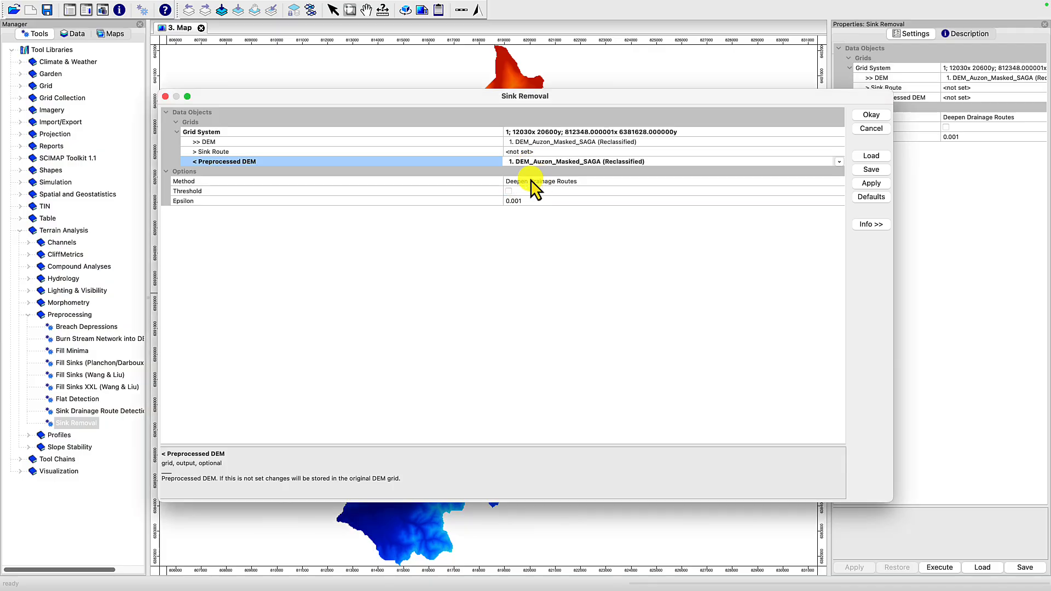
click(554, 183)
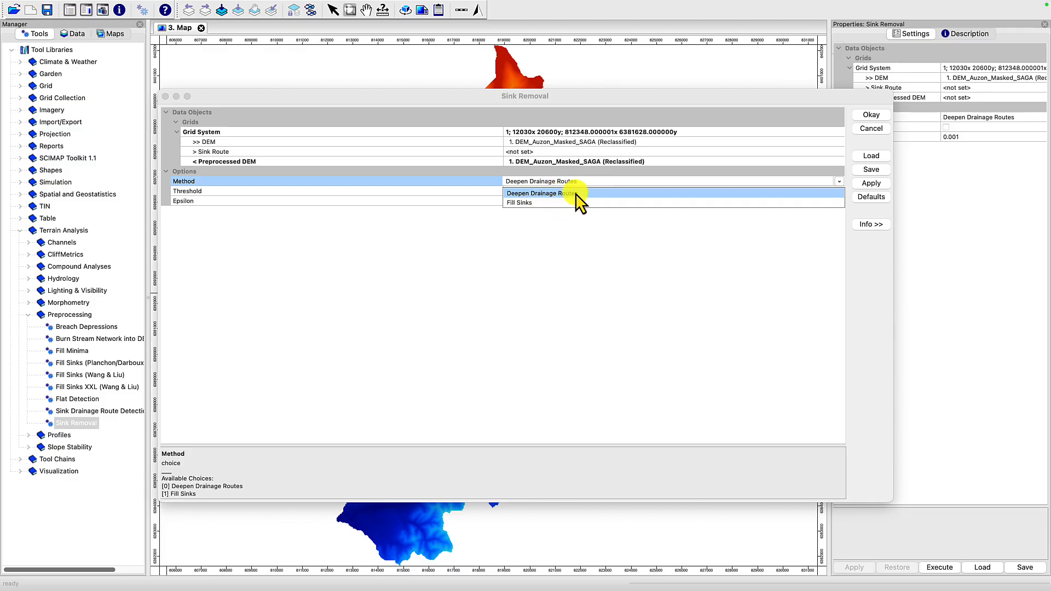
click(576, 193)
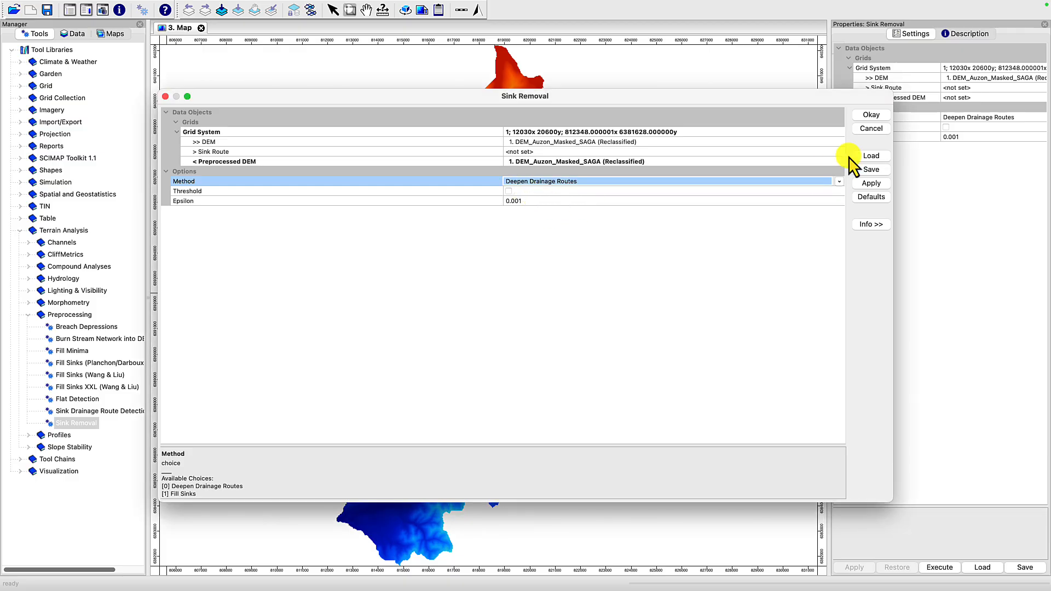
click(871, 115)
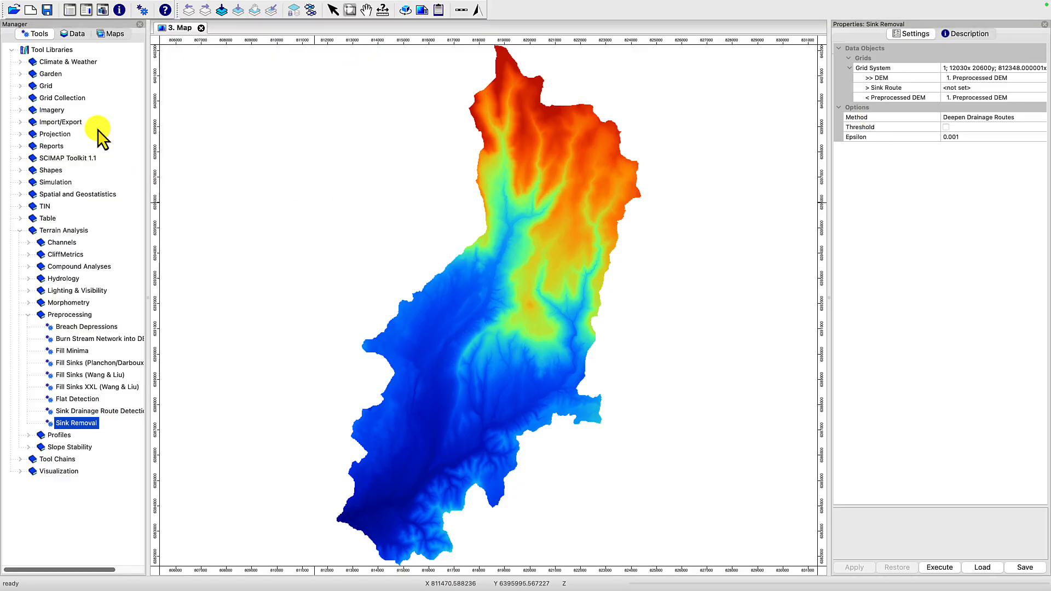
Display the Preprocessed DEM grid in a new map
click(77, 35)
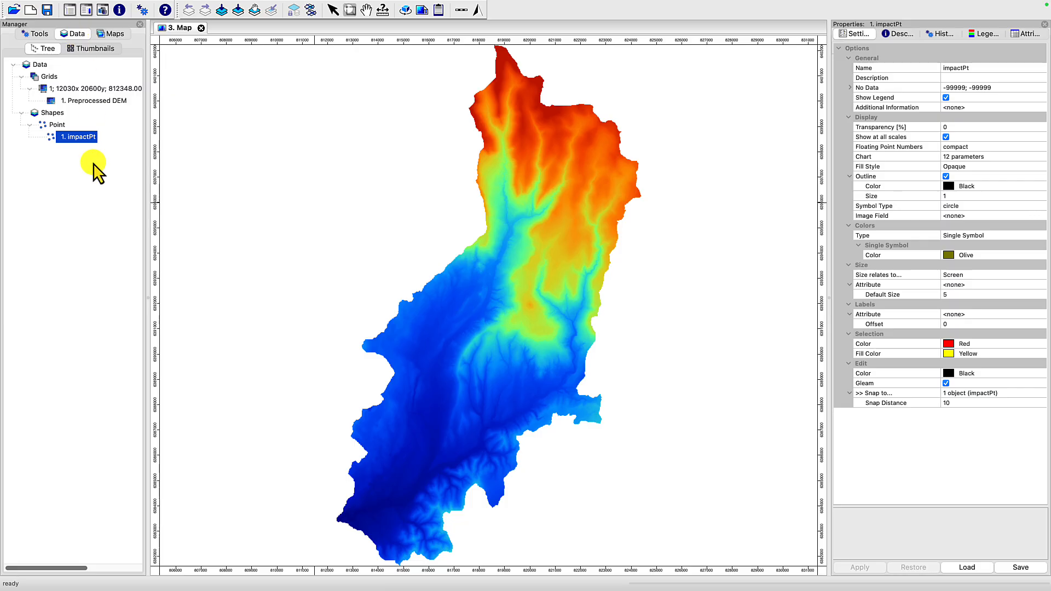
double_click(90, 101)
key(Return)
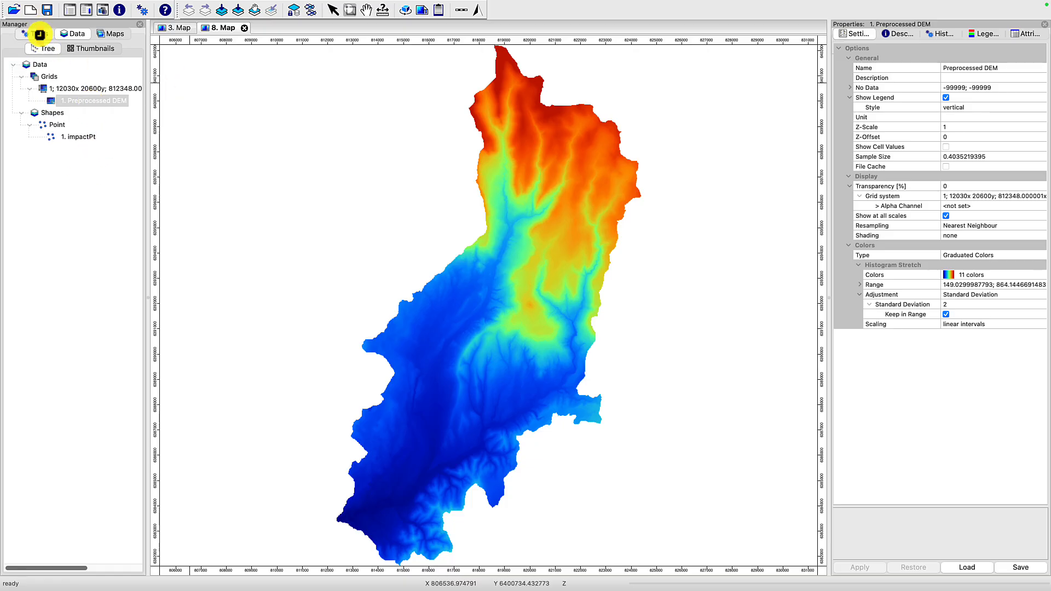
Open the Flow Accumulation (Top-Down) hydrology tool and set the 12030x 20600y grid system with Preprocessed DEM as elevation
click(40, 34)
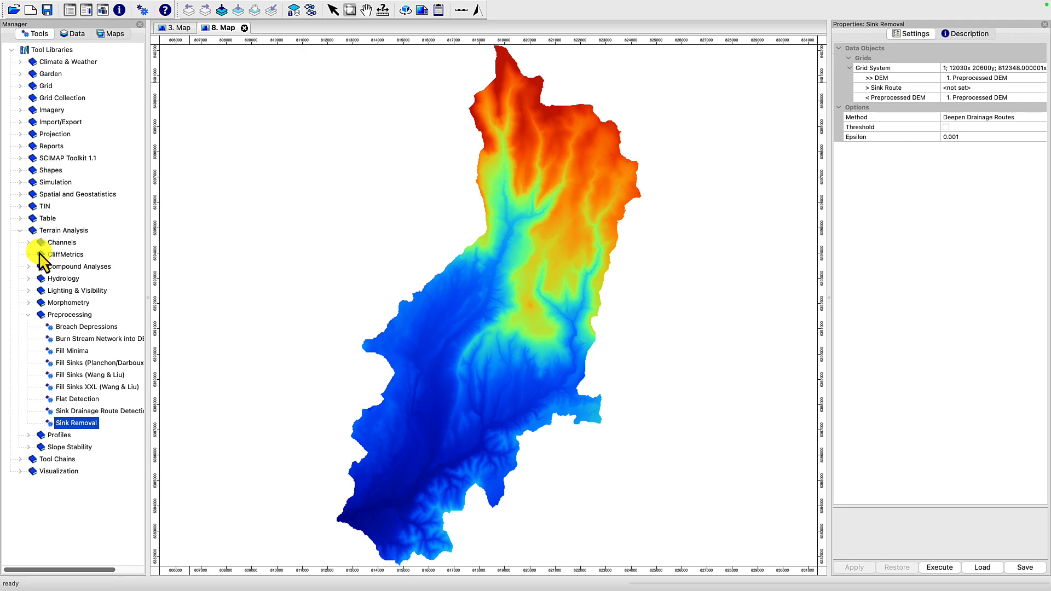
click(29, 316)
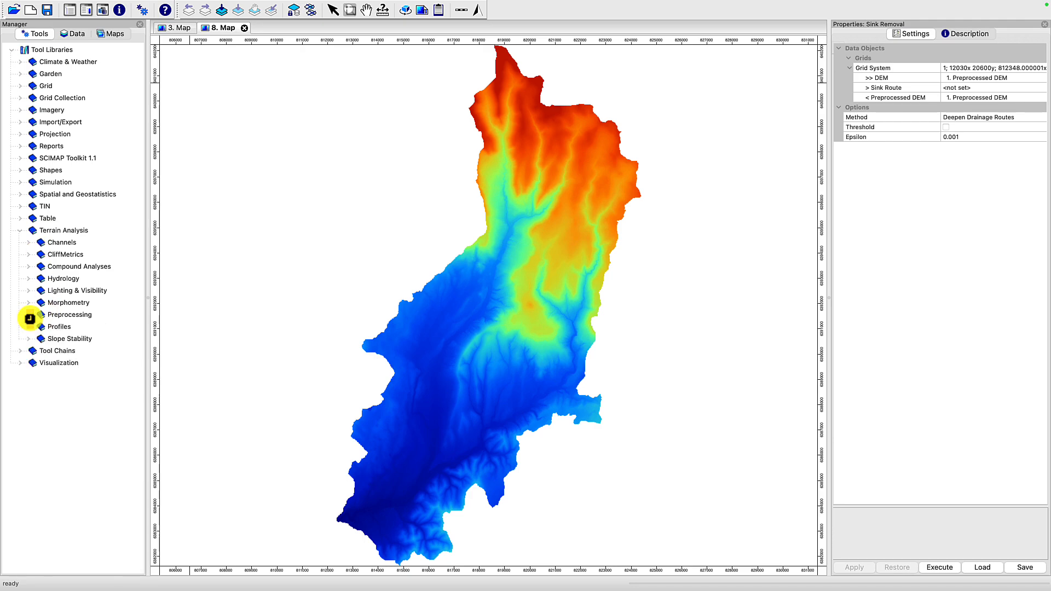
click(32, 278)
click(30, 279)
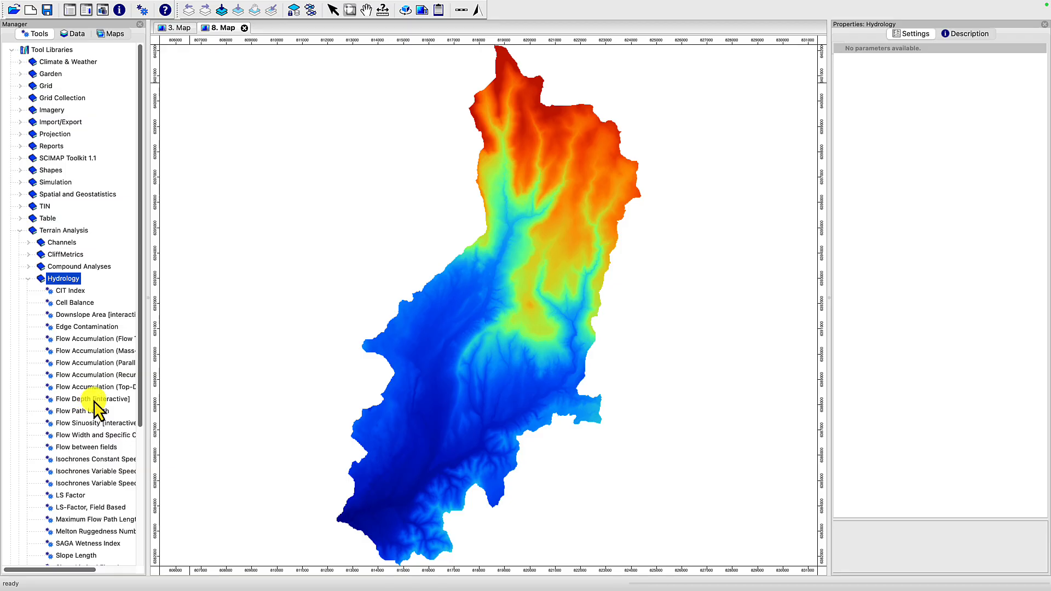
click(107, 387)
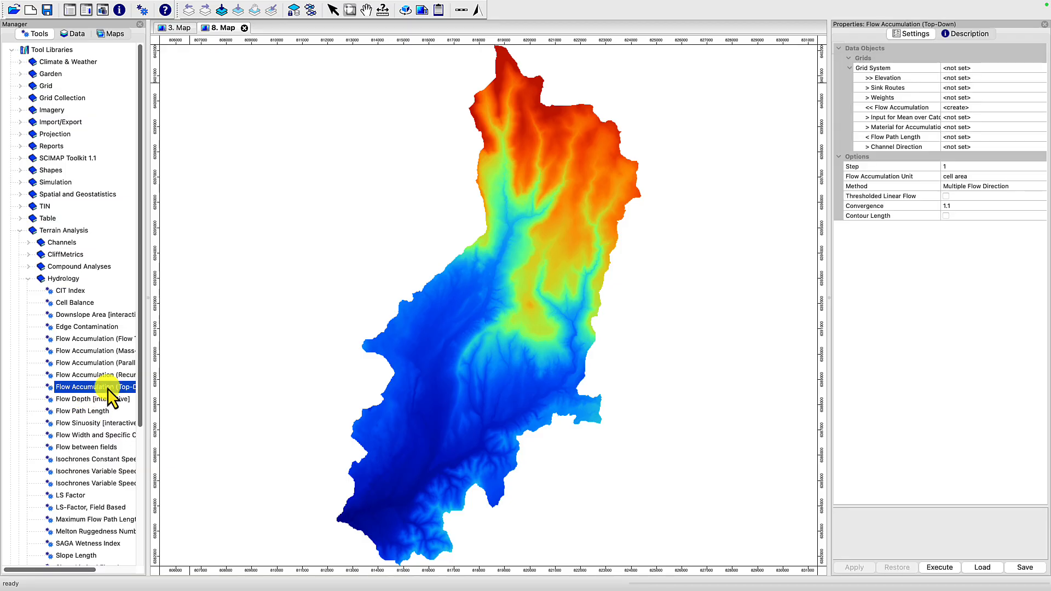
double_click(107, 388)
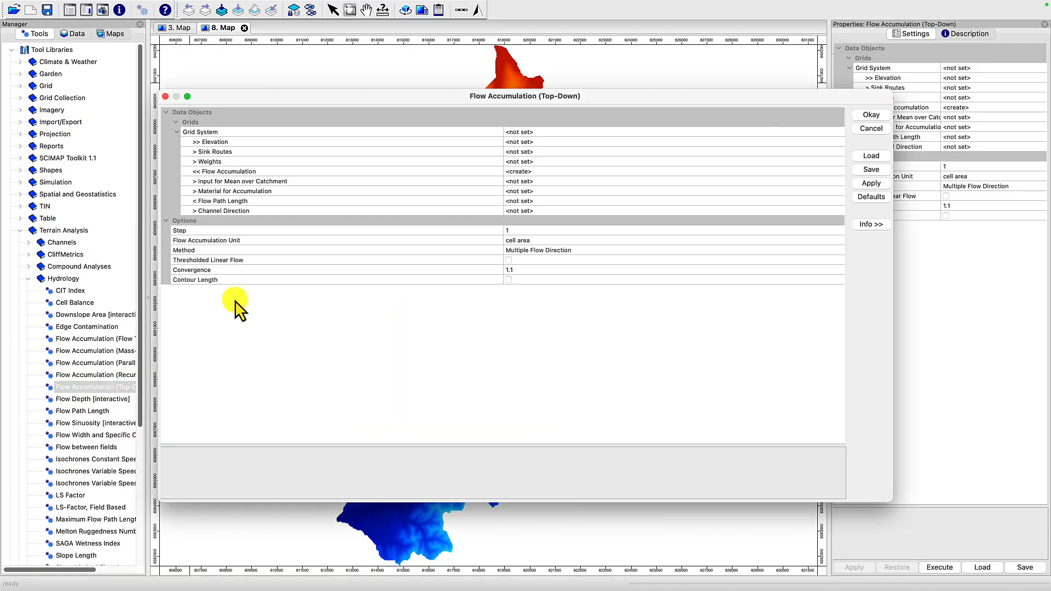
click(535, 133)
click(536, 145)
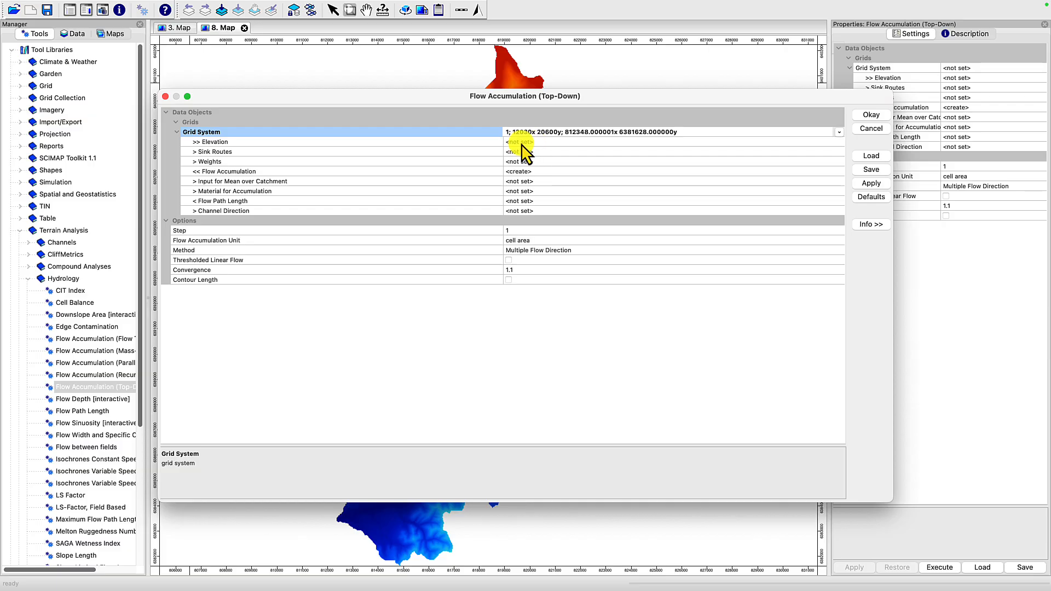
click(522, 143)
click(534, 153)
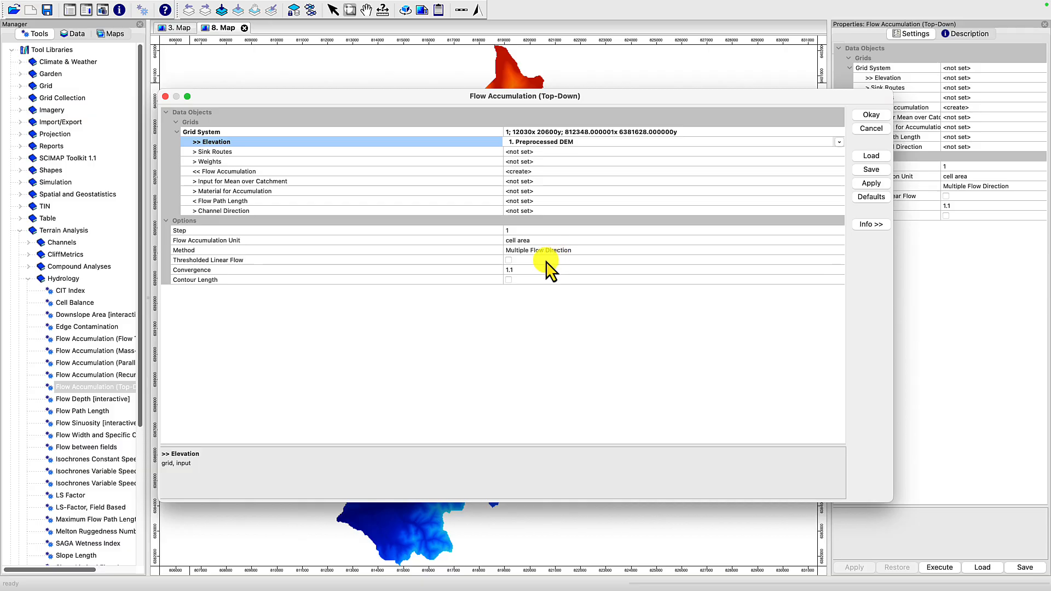
Enable Thresholded Linear Flow, have the Flow Accumulation output created as a new grid, and run the tool
click(507, 262)
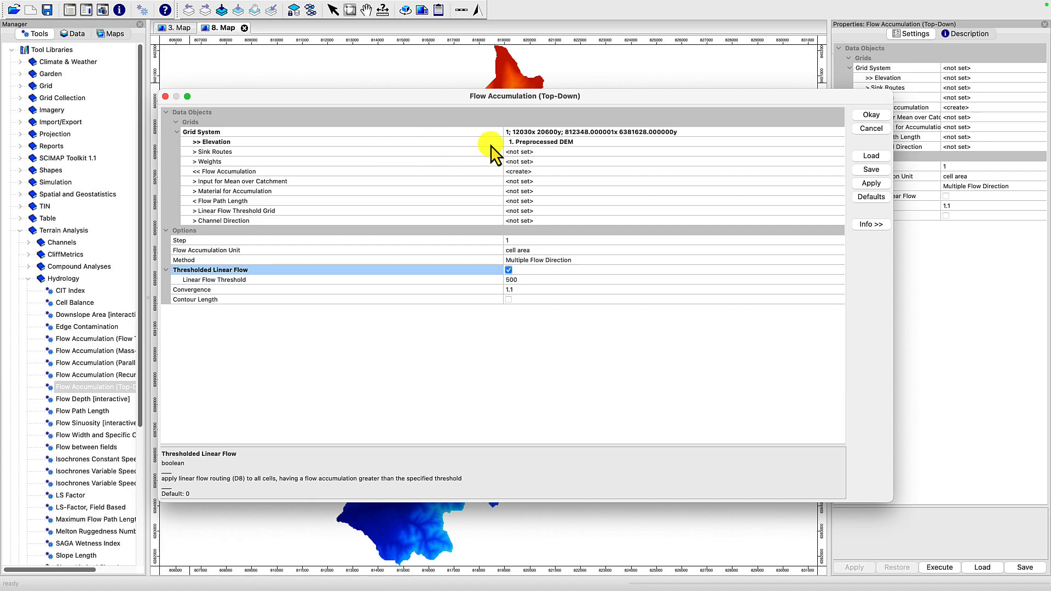
click(526, 172)
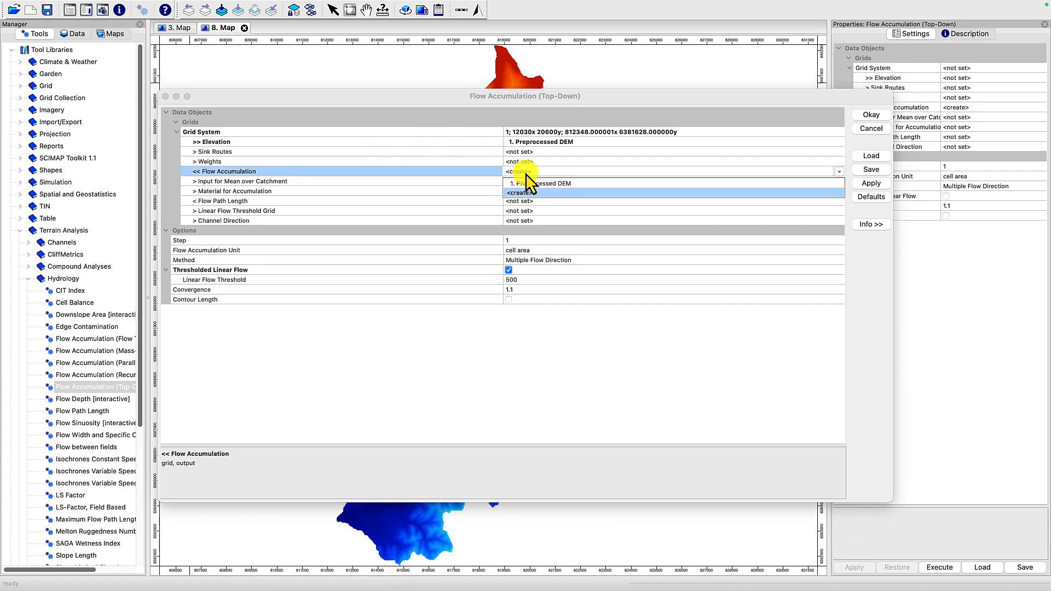
click(524, 194)
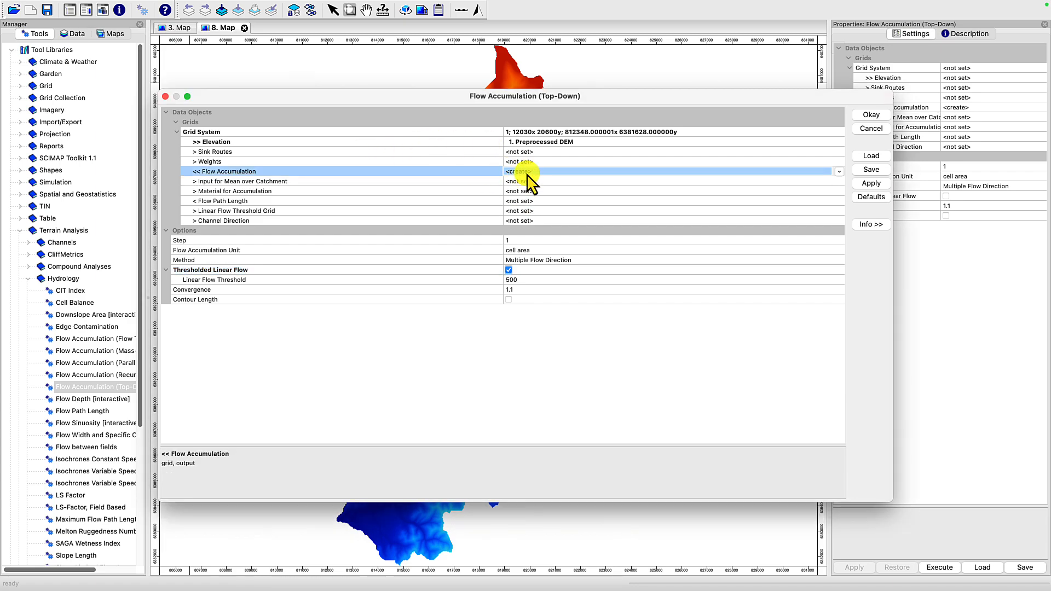
click(871, 116)
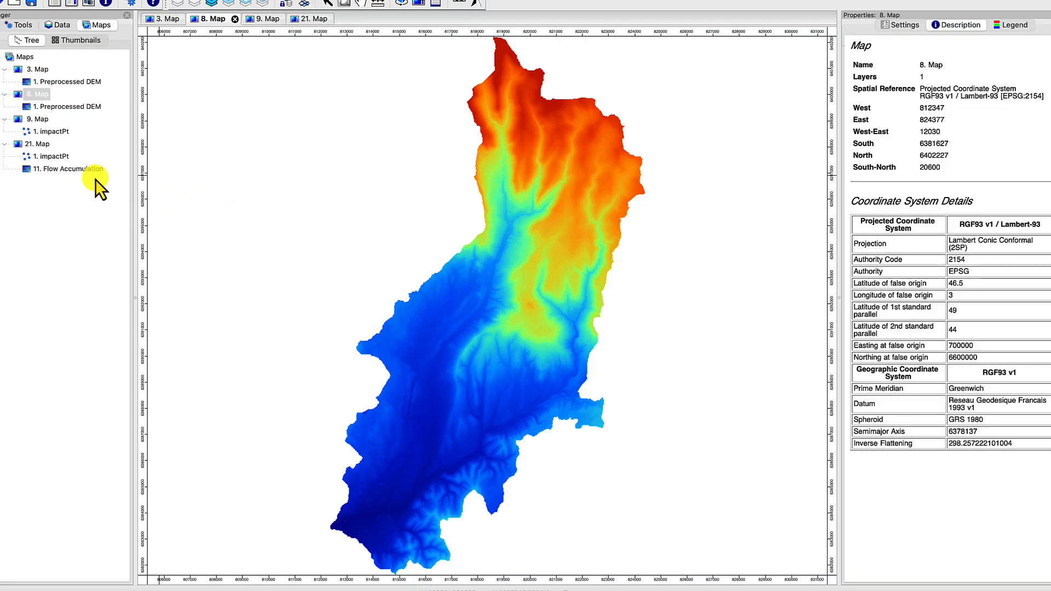
Inspect the map that combines the impactPt and Flow Accumulation layers
click(46, 169)
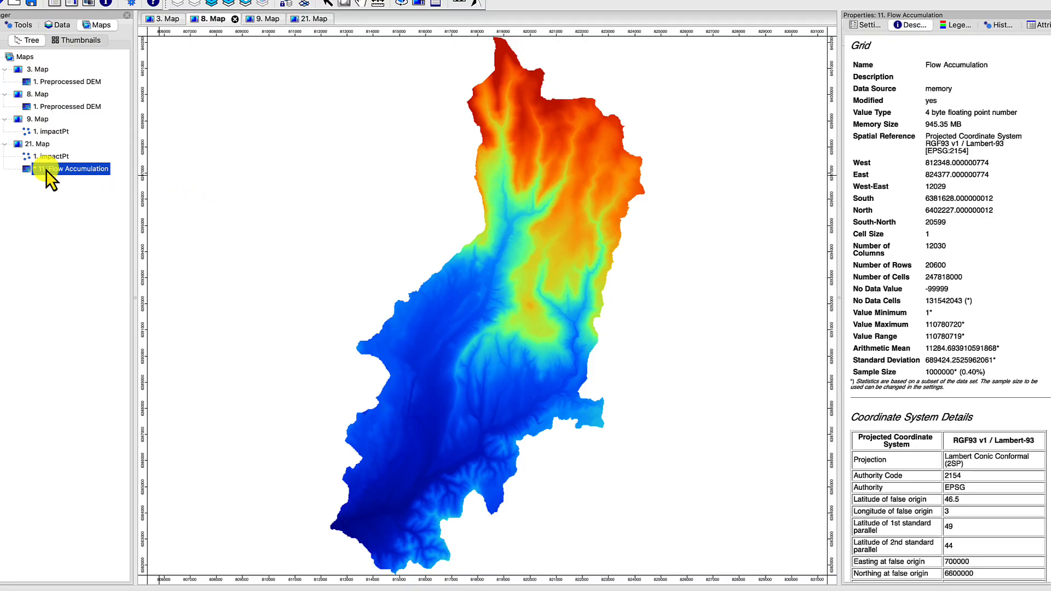
double_click(39, 145)
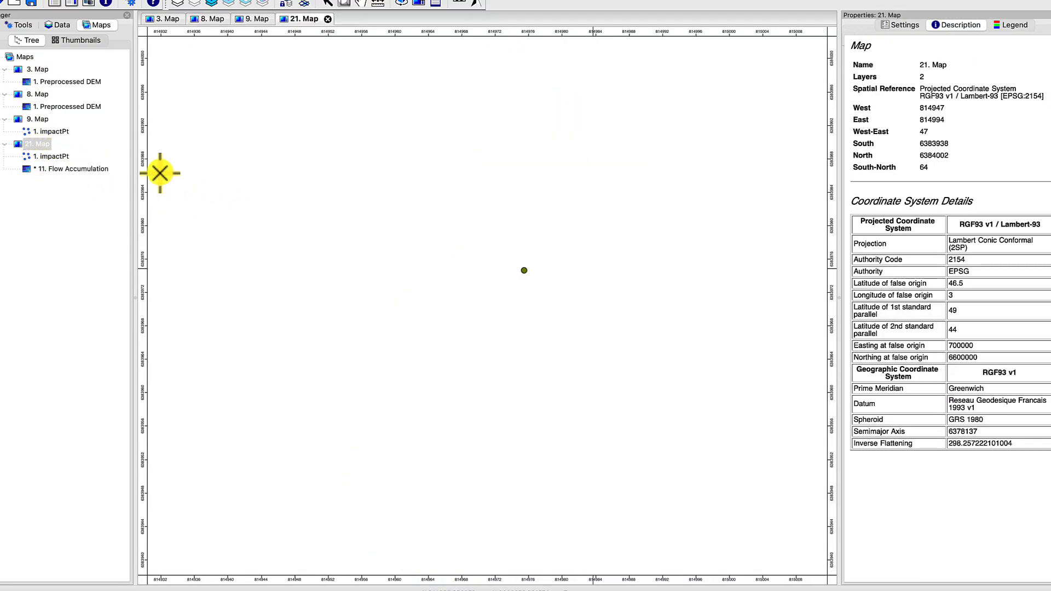
scroll(479, 246, down, 13)
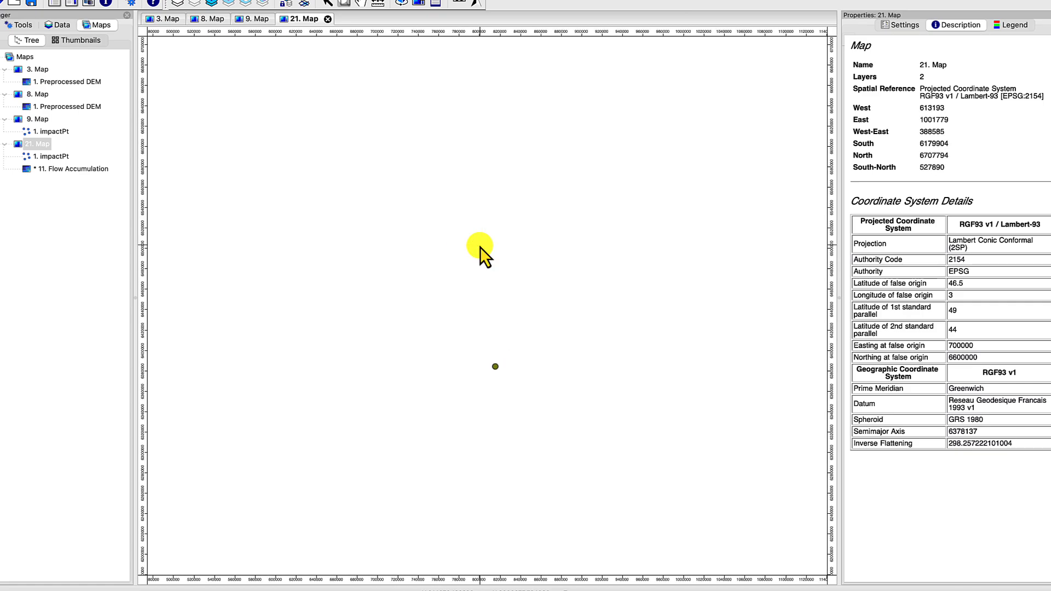
click(55, 170)
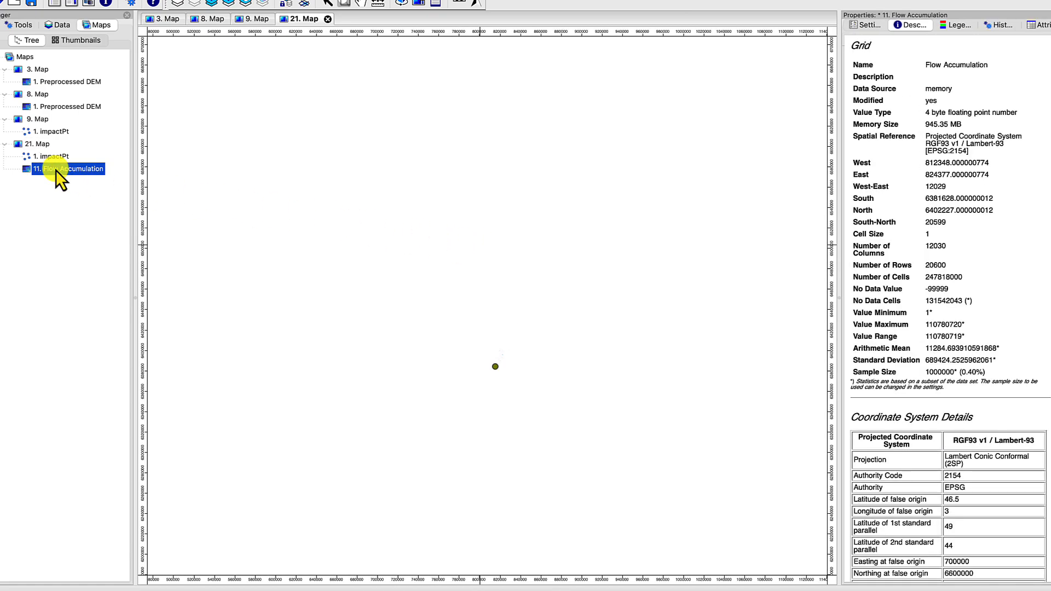
Display the Flow Accumulation grid in a new map of its own
click(22, 25)
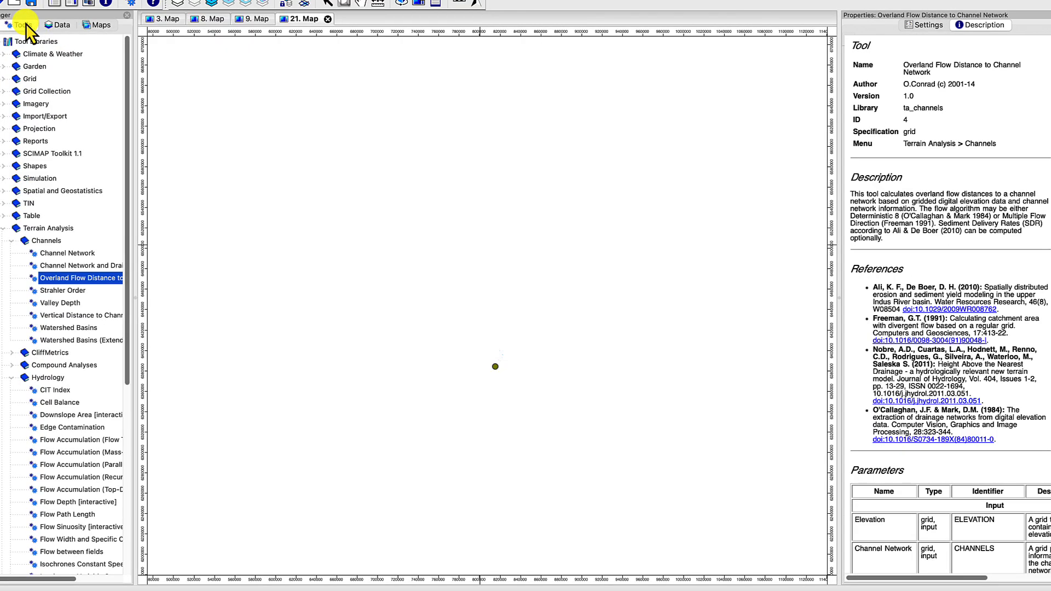
click(59, 25)
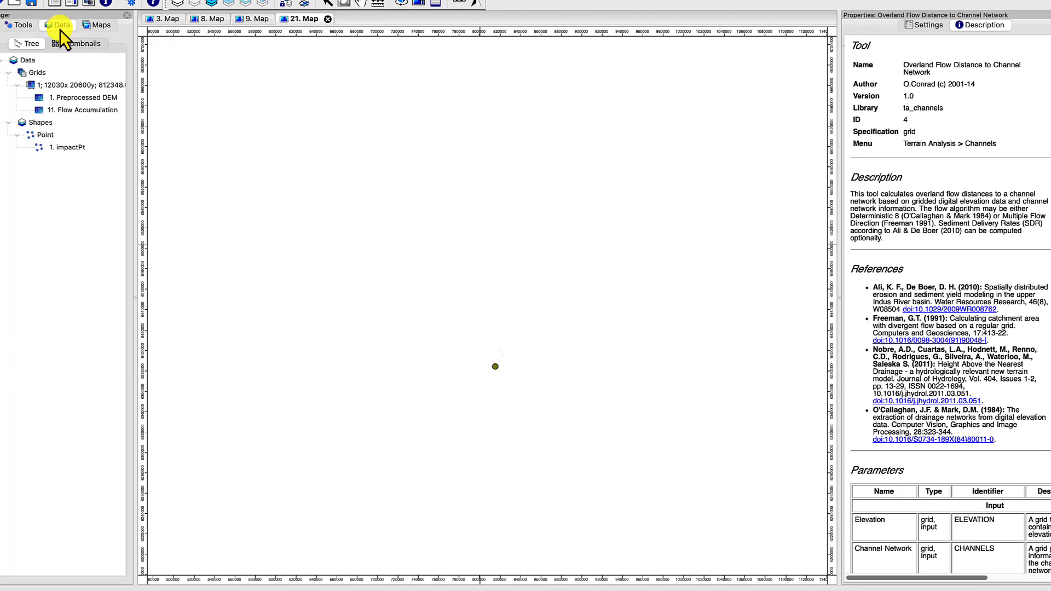
double_click(77, 110)
key(Return)
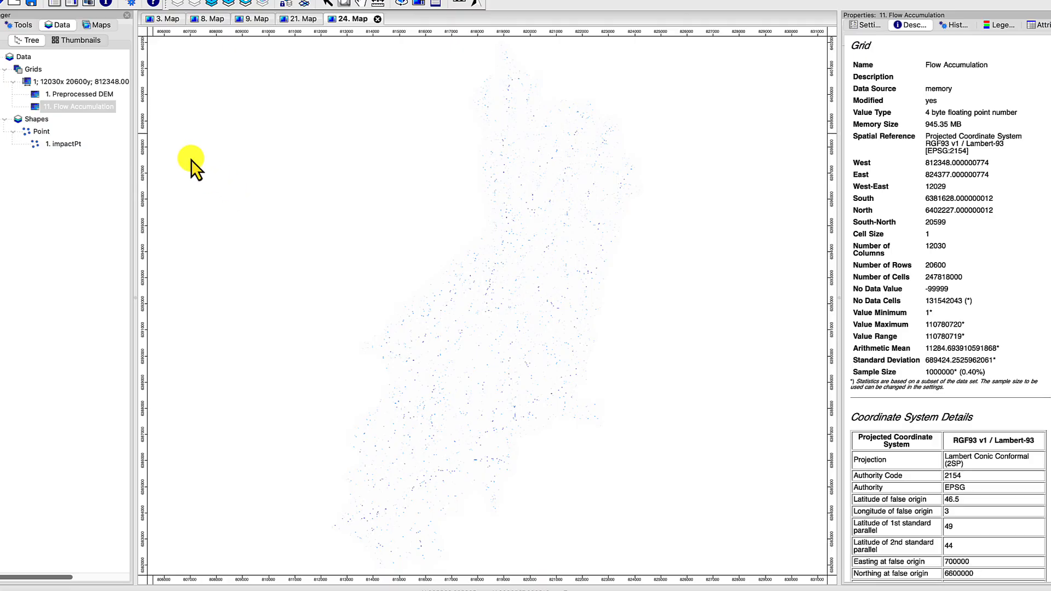
Remove map 24, which holds only the Flow Accumulation layer
click(21, 27)
click(62, 26)
click(102, 28)
click(46, 183)
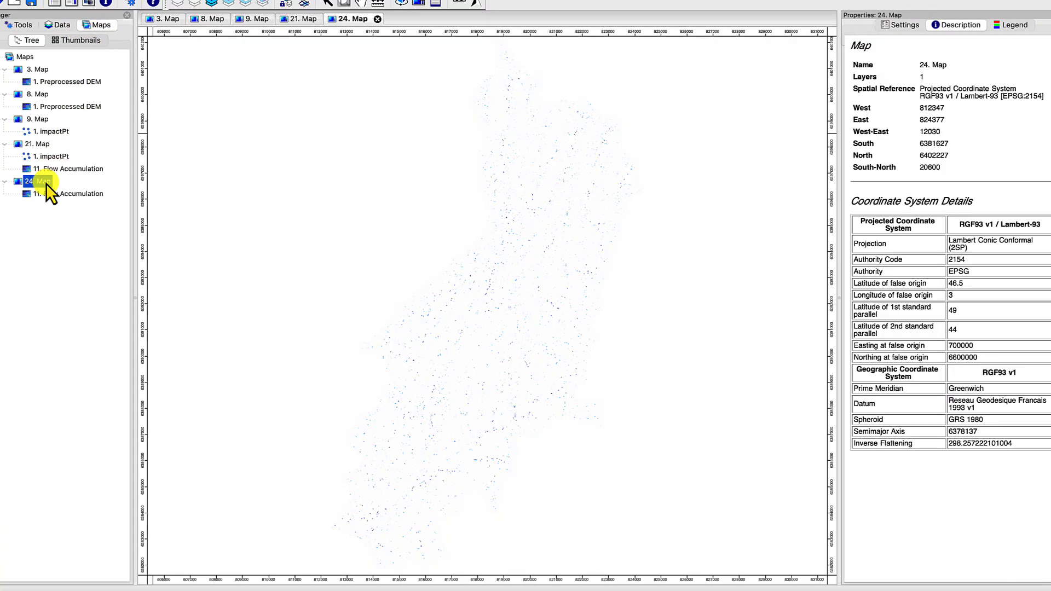
right_click(46, 183)
click(64, 204)
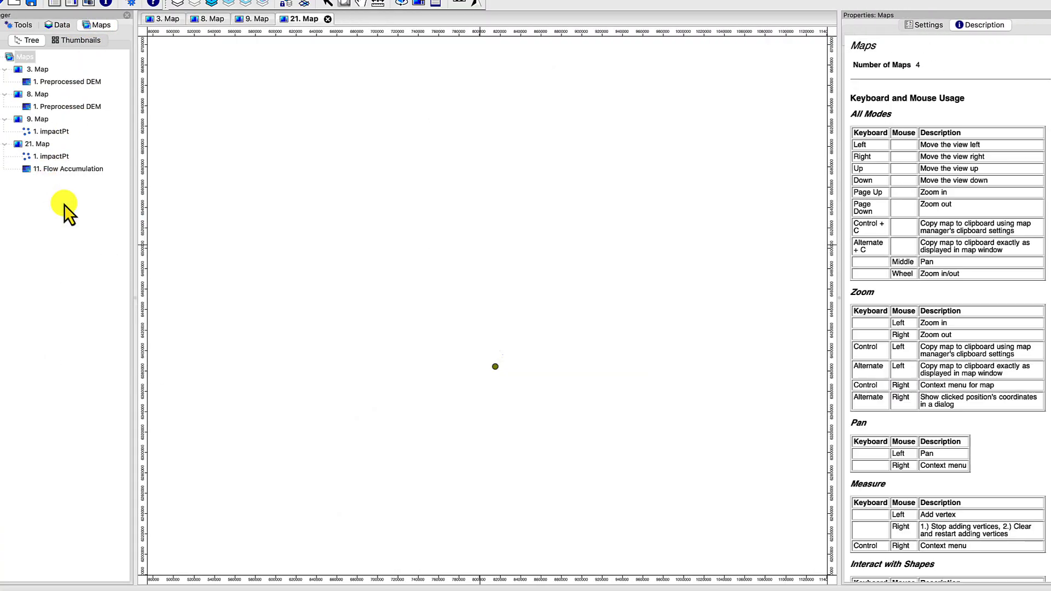
Display the Flow Accumulation grid in a new map and take a close look at its channel network
click(59, 27)
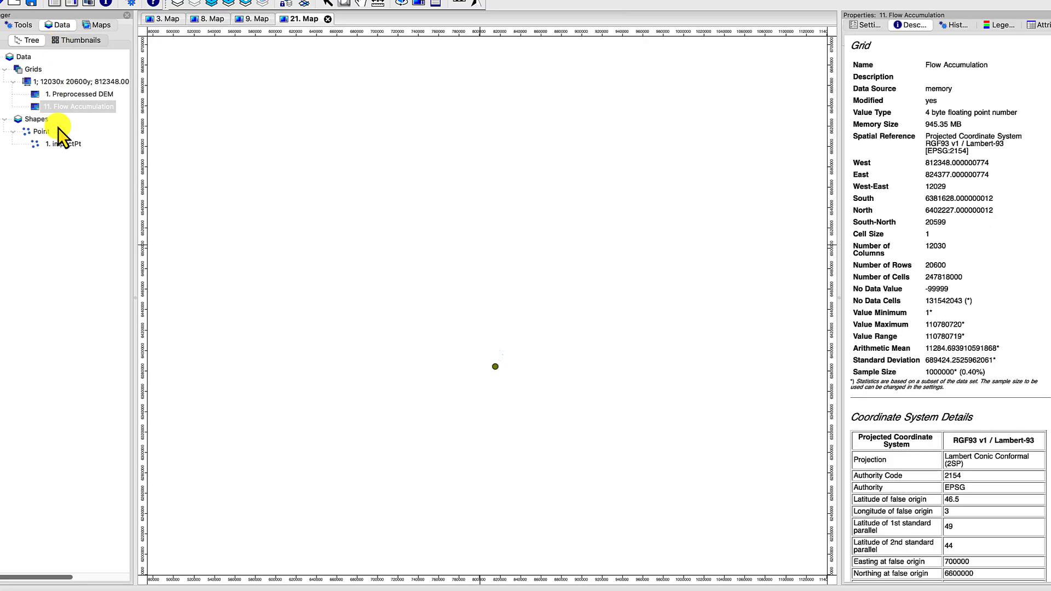
click(64, 108)
double_click(64, 110)
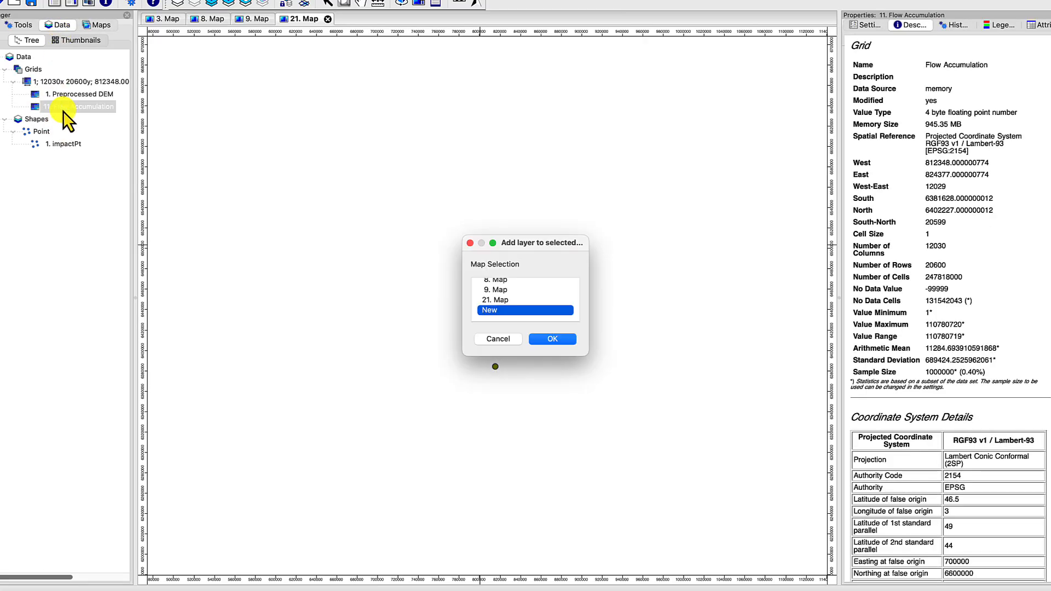
key(Return)
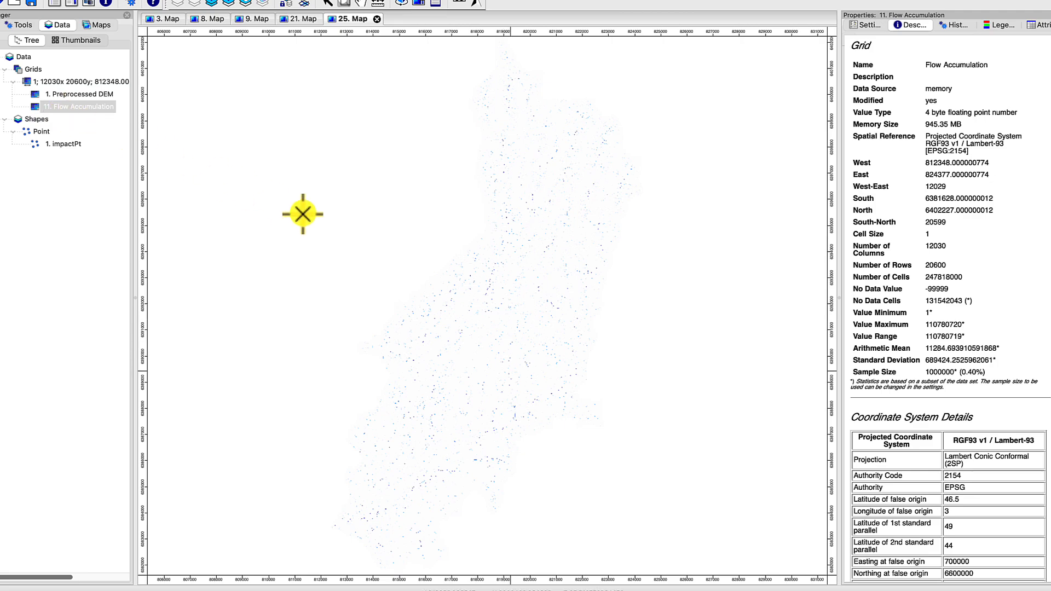
drag(475, 288, 509, 322)
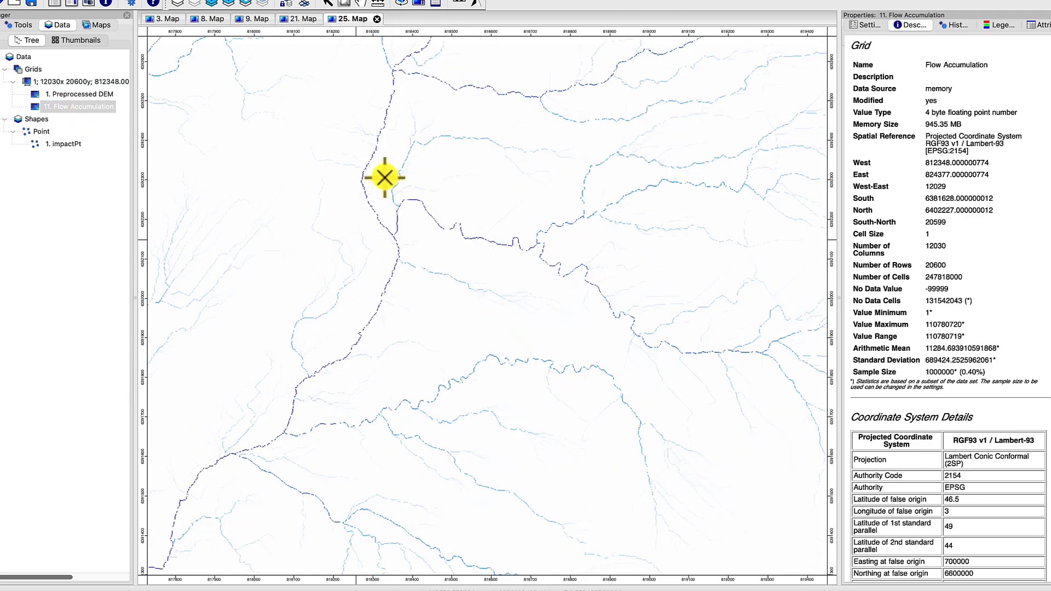
drag(380, 165, 593, 304)
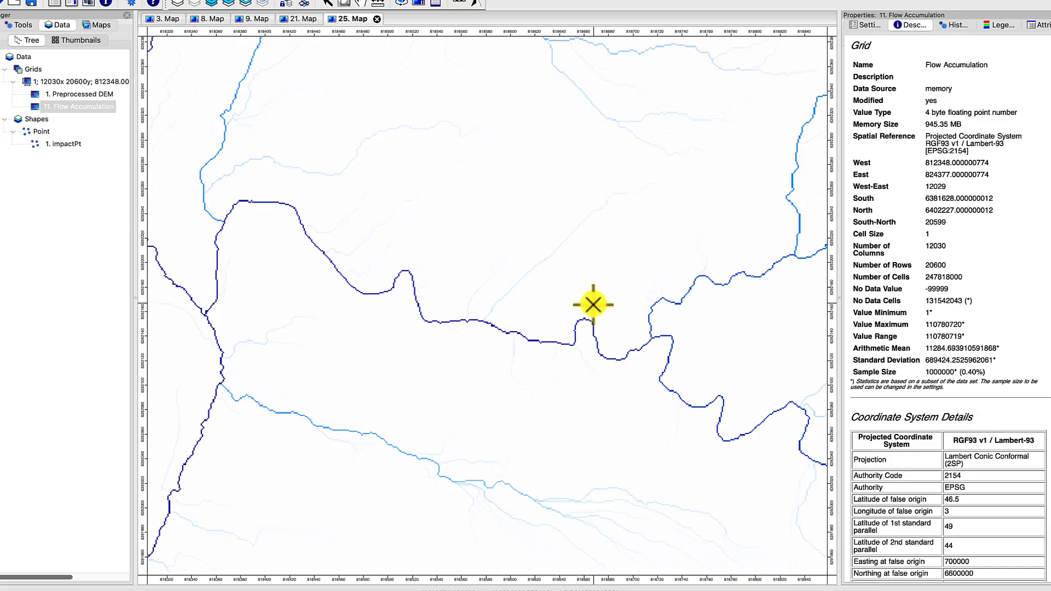
Add the impactPt layer to map 25 and inspect the point's position relative to the nearby channels
double_click(63, 144)
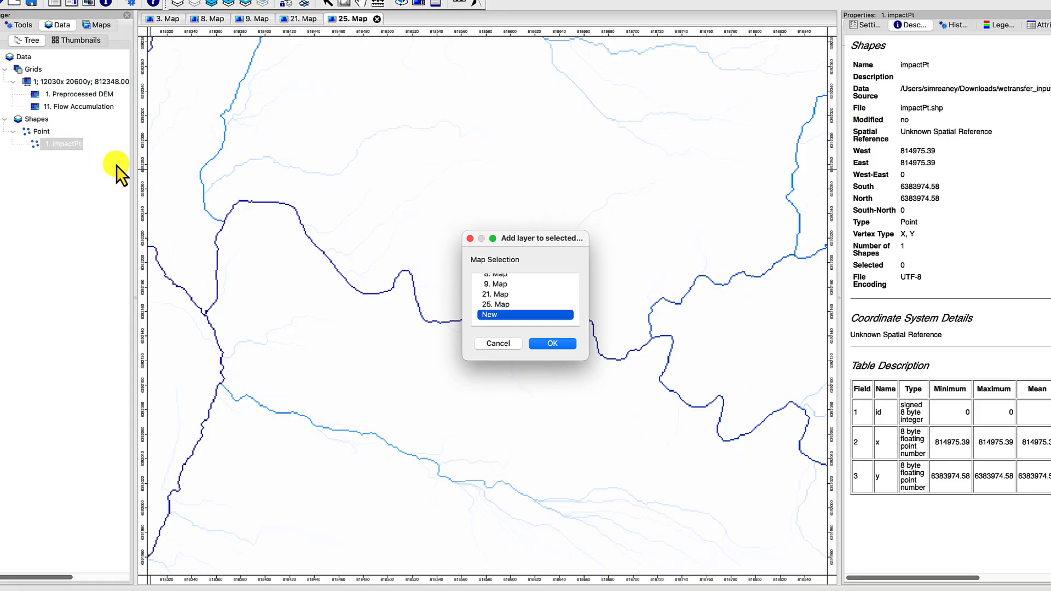
click(506, 303)
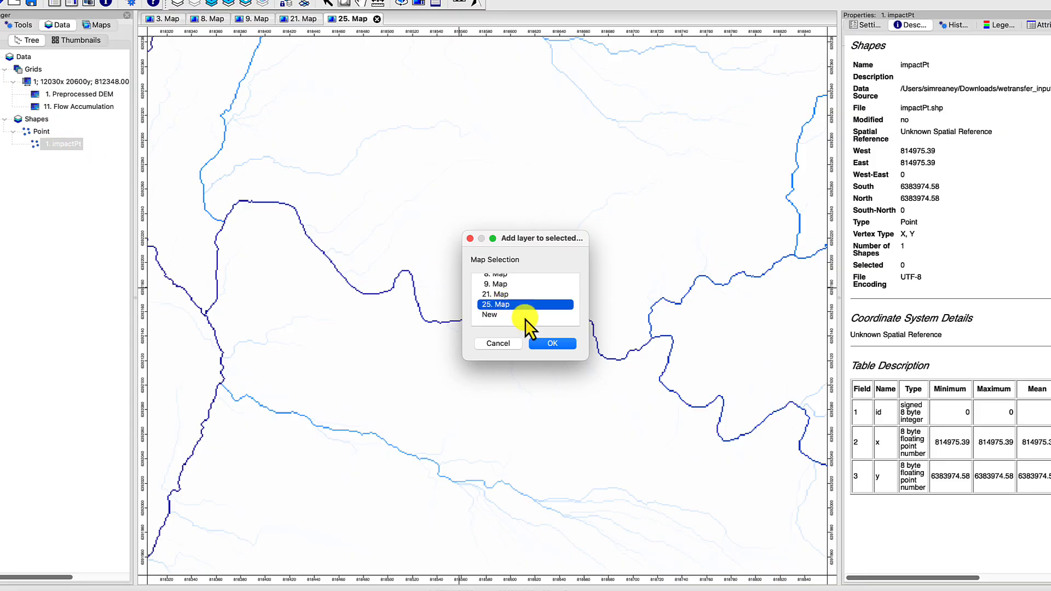
click(556, 345)
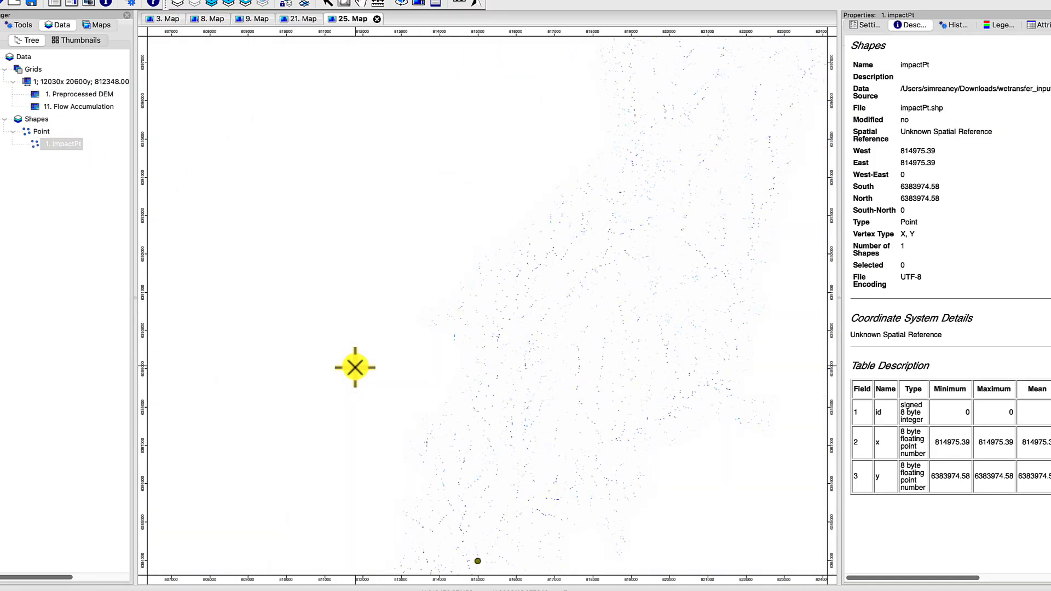
drag(605, 235, 622, 260)
drag(511, 328, 522, 385)
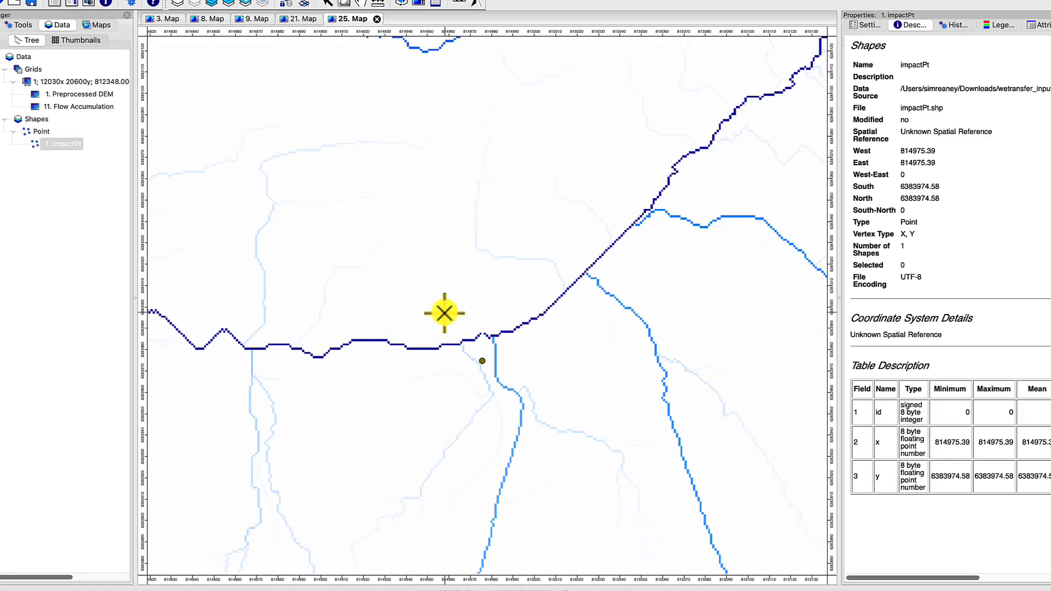
drag(441, 312, 547, 410)
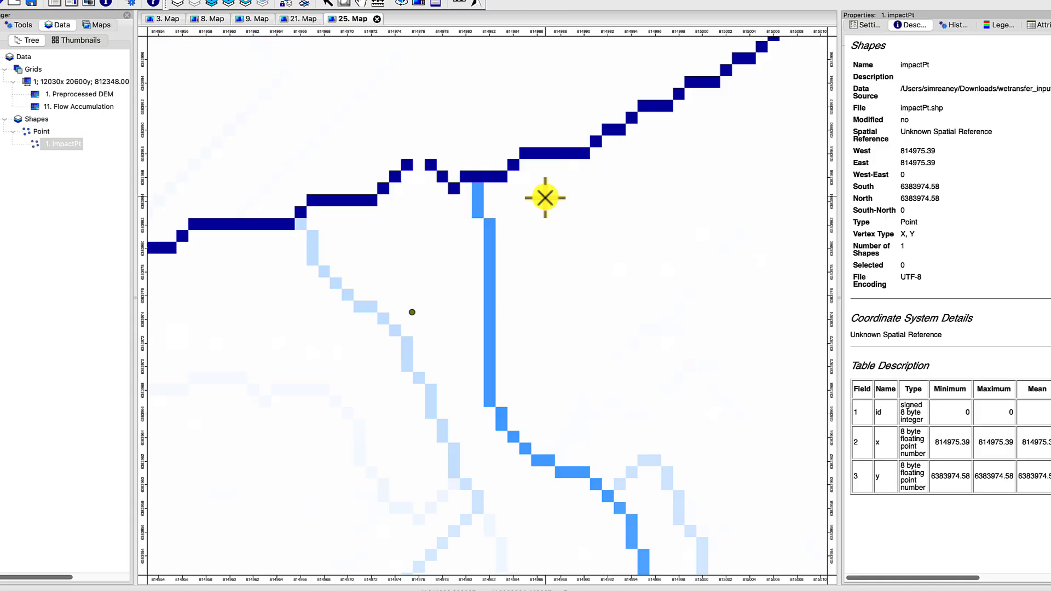
Examine the Flow Accumulation grid's description and the minimum and maximum of its color range
click(80, 107)
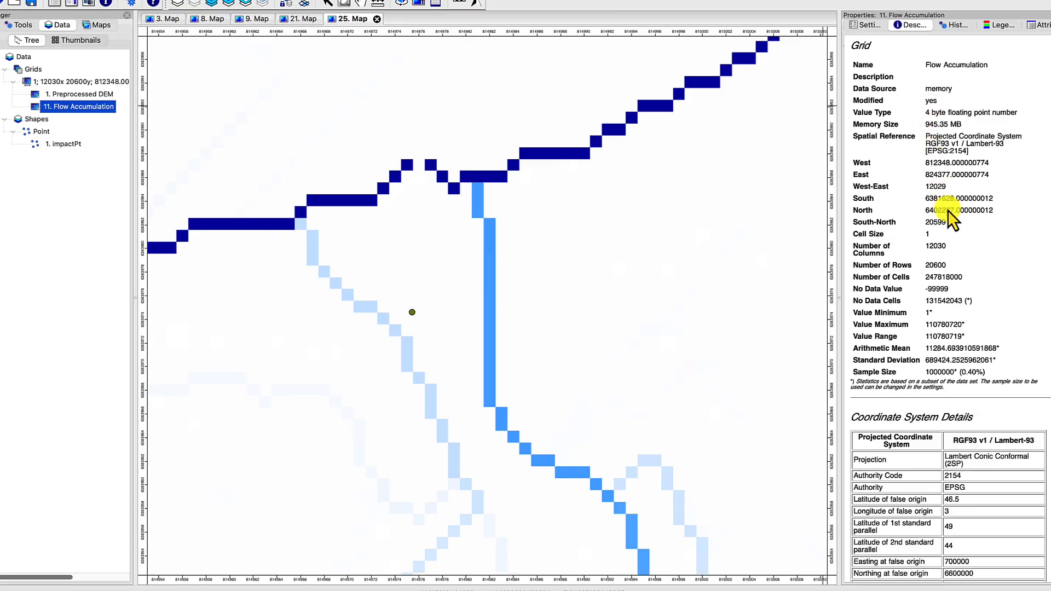
click(867, 26)
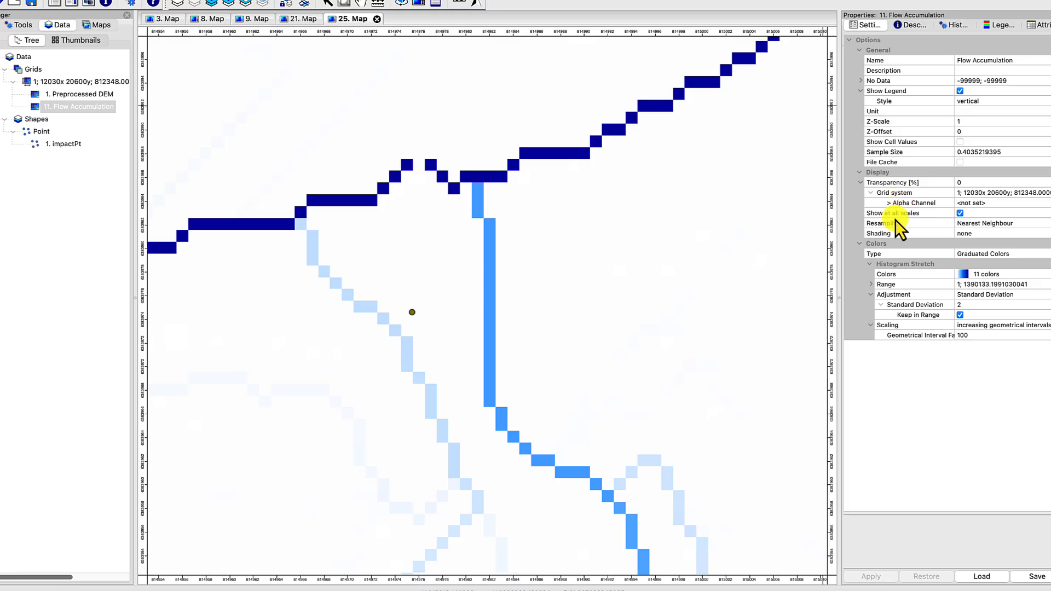
click(873, 284)
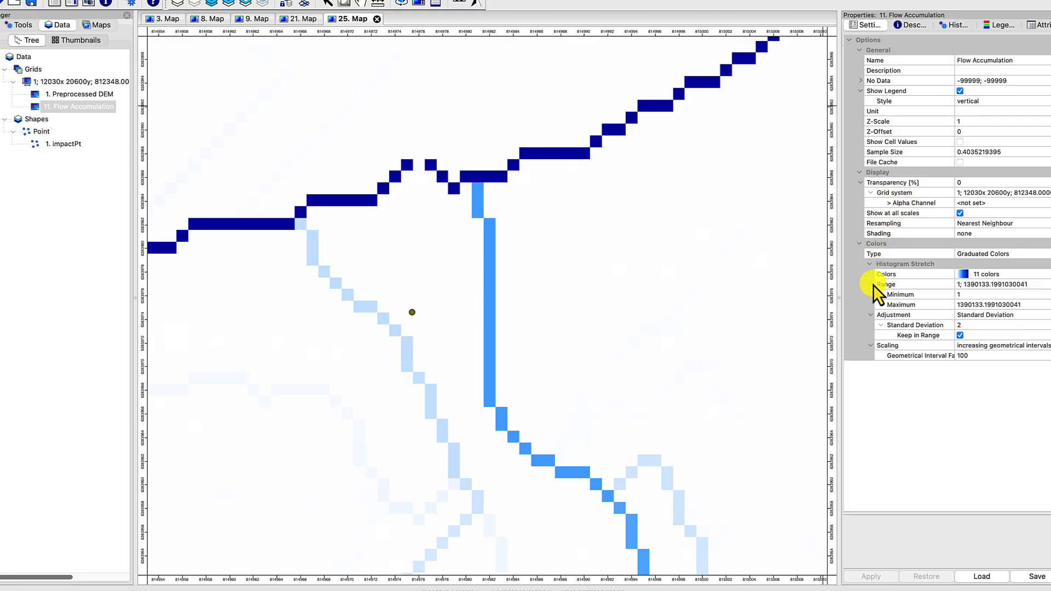
click(971, 309)
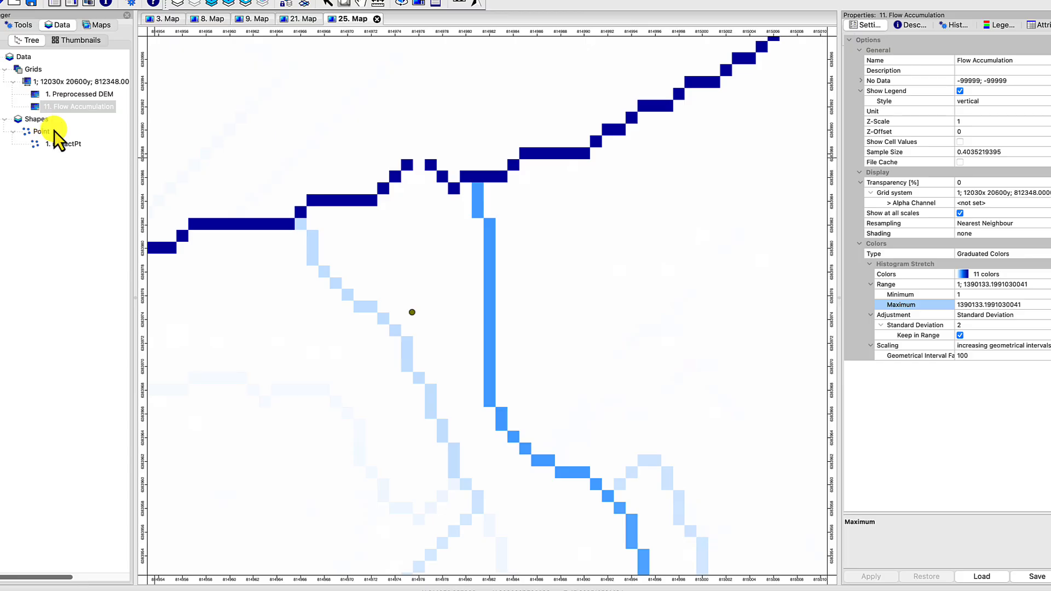
Use the interactive Change Cell Values tool to set the main-channel cell just north of impactPt to -1, and stop the tool
click(23, 25)
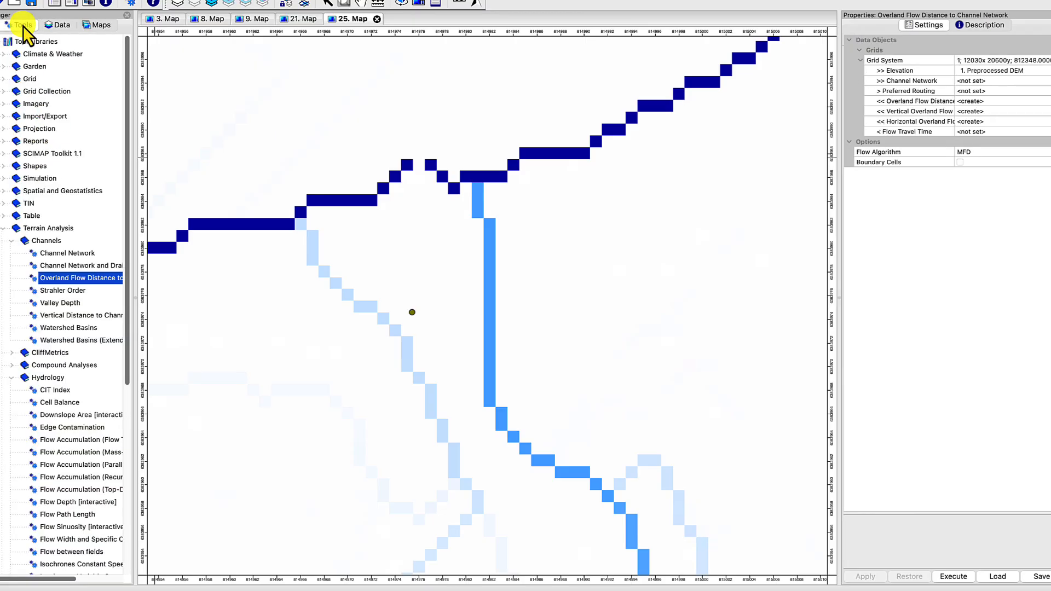
click(4, 79)
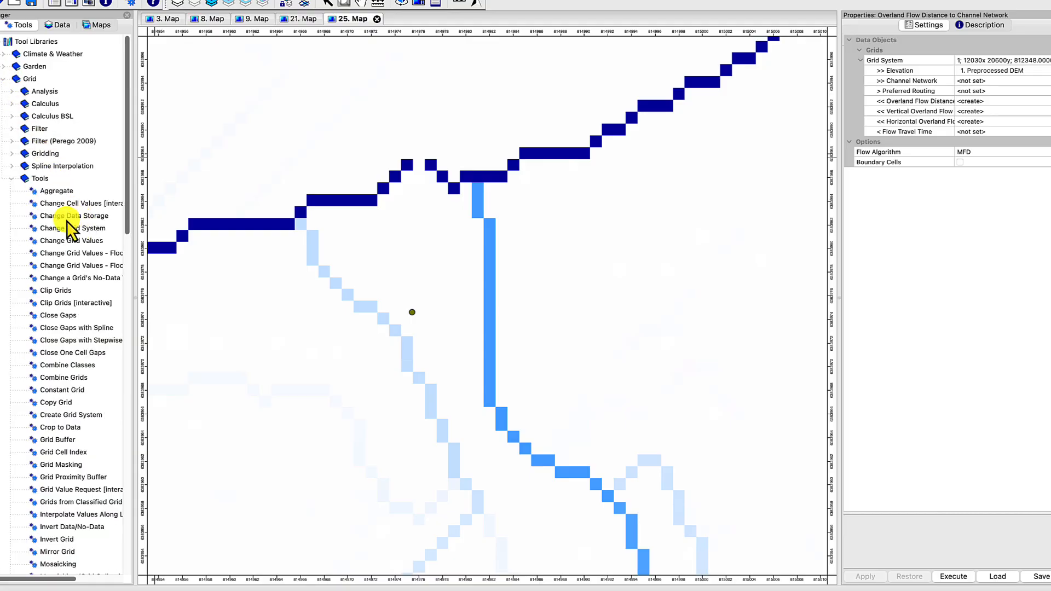
double_click(82, 205)
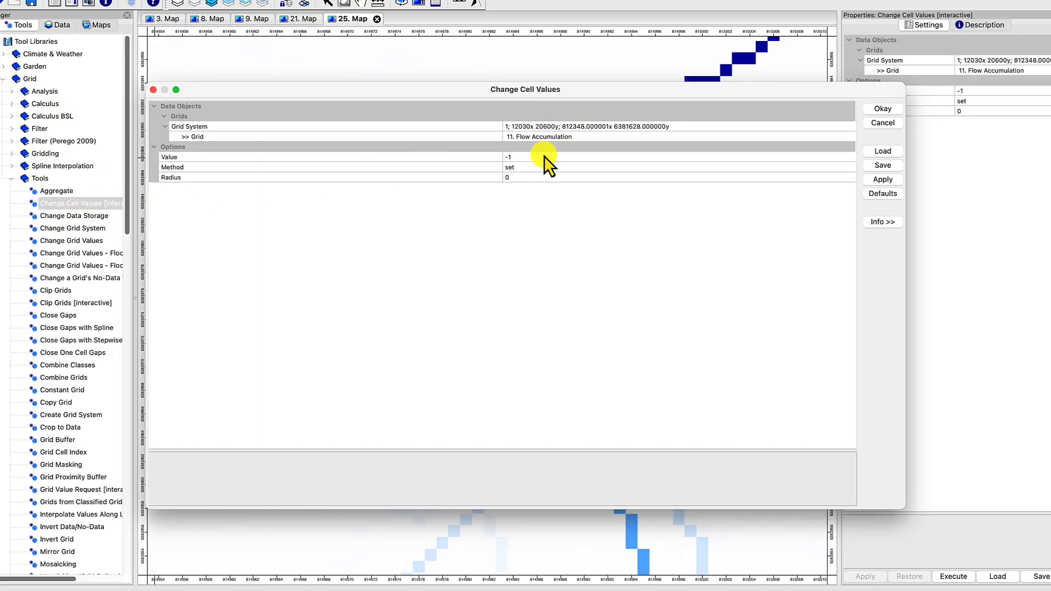
click(882, 108)
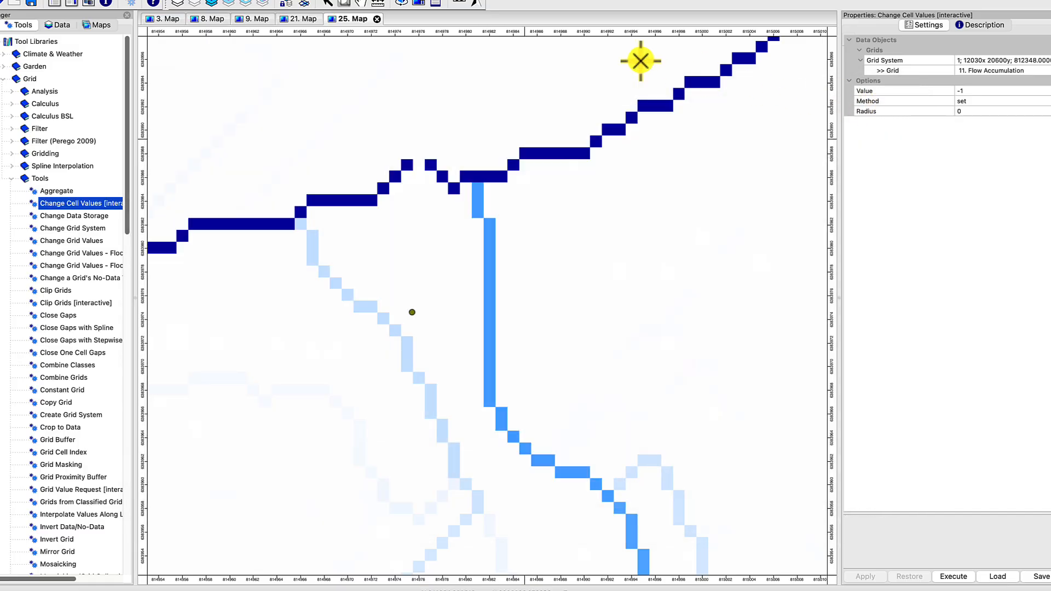
click(327, 3)
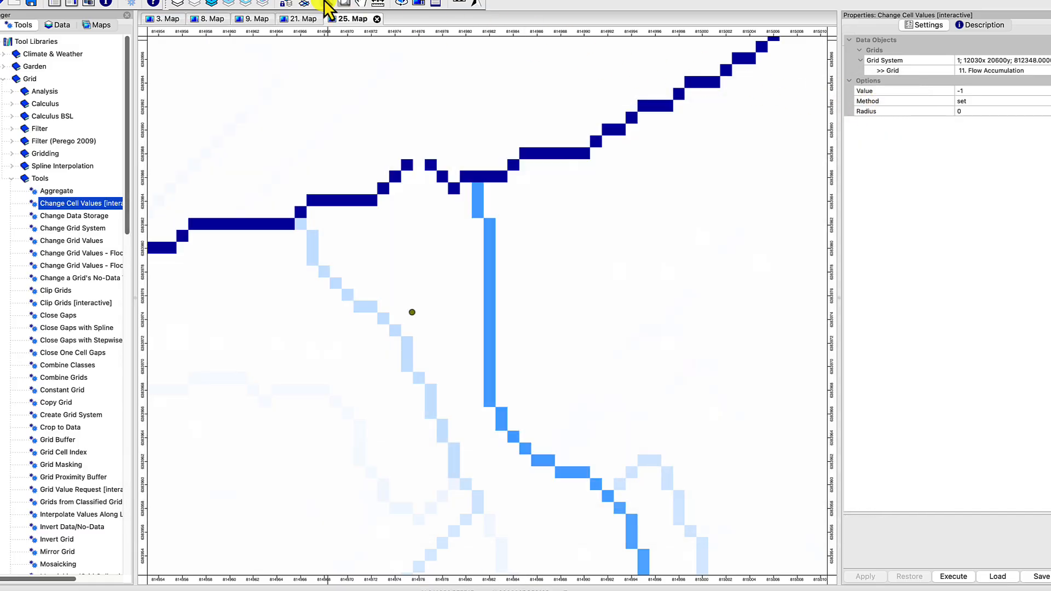
click(427, 165)
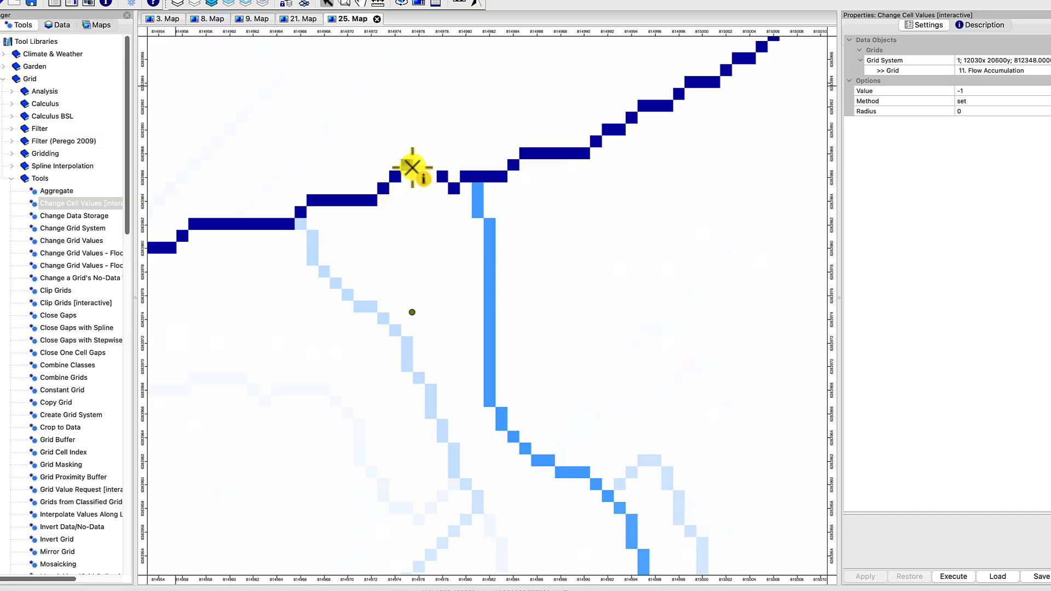
double_click(56, 205)
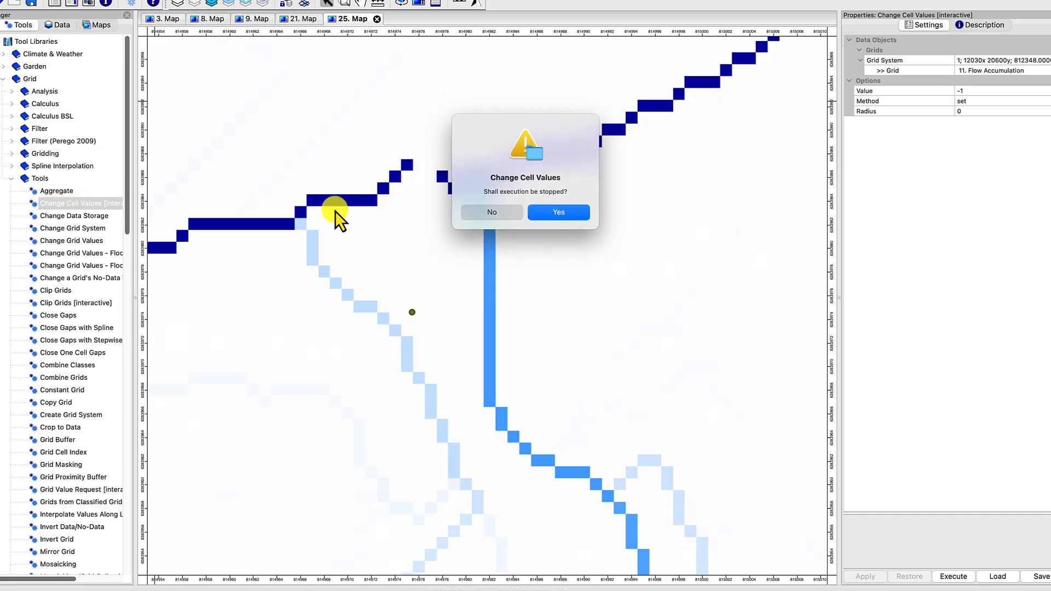
click(574, 216)
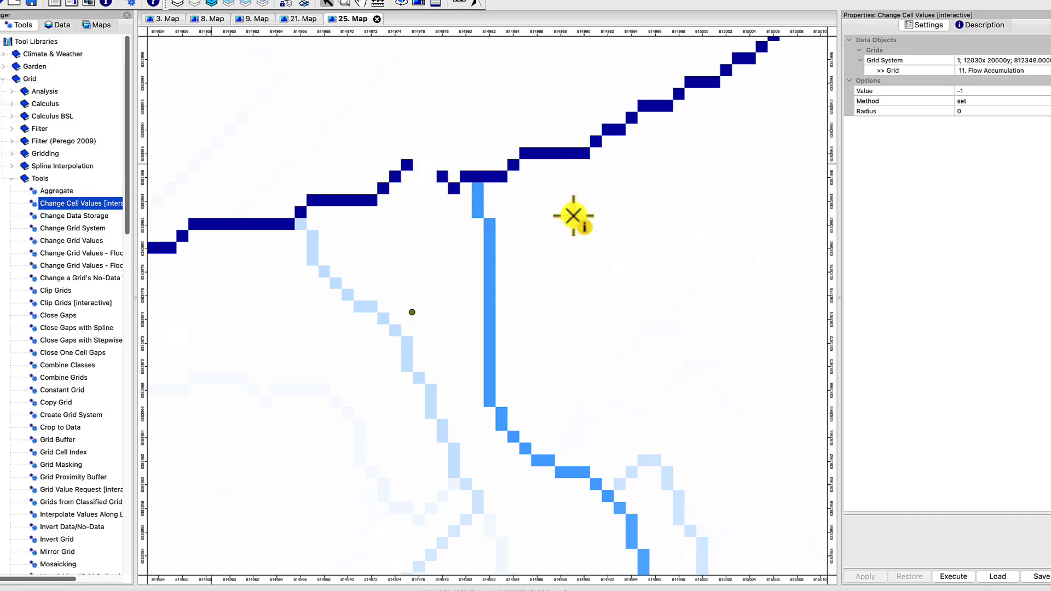
Run Change Grid Values on Flow Accumulation into a new grid, with the lookup range 0 to 1.10781e+08 replaced by -99999
click(60, 27)
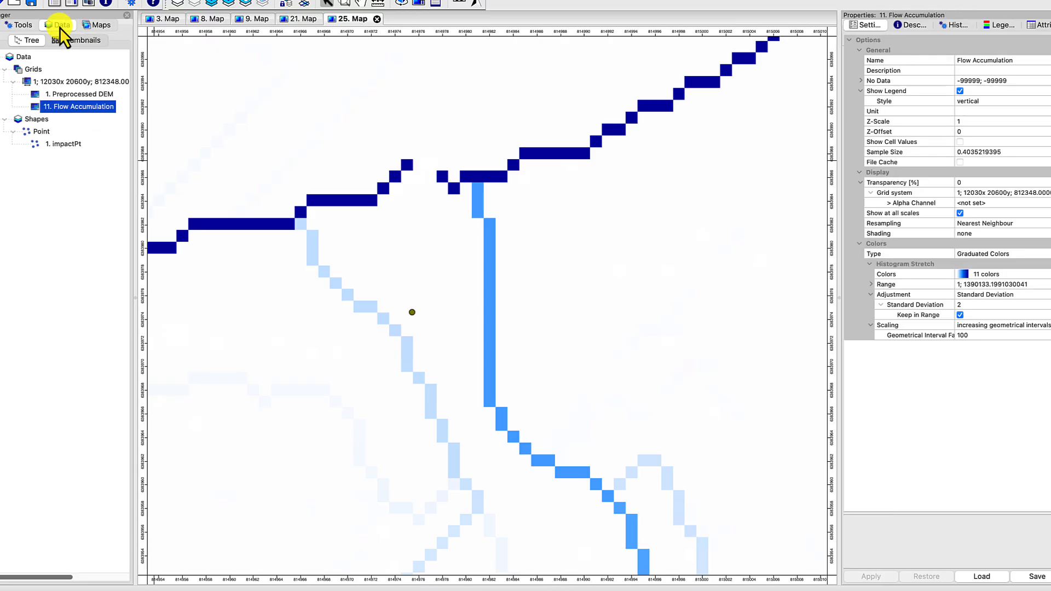
click(25, 25)
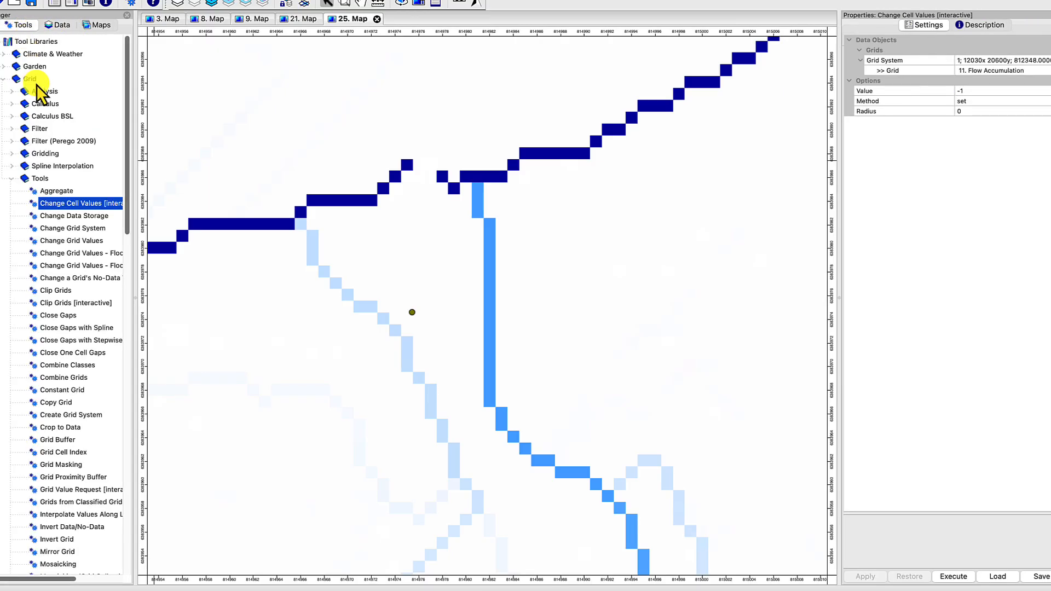
double_click(64, 240)
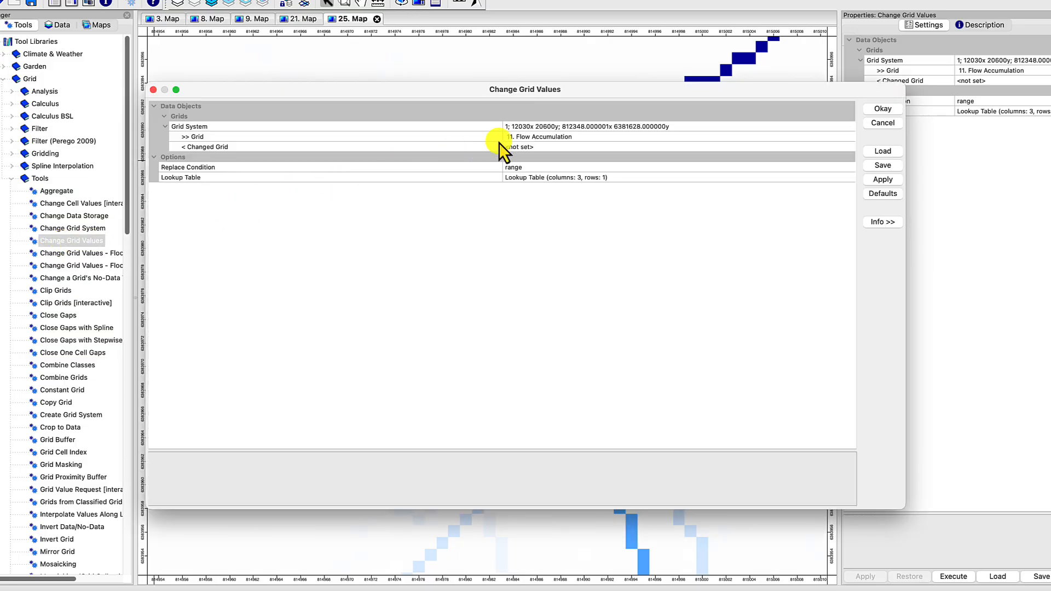
click(533, 146)
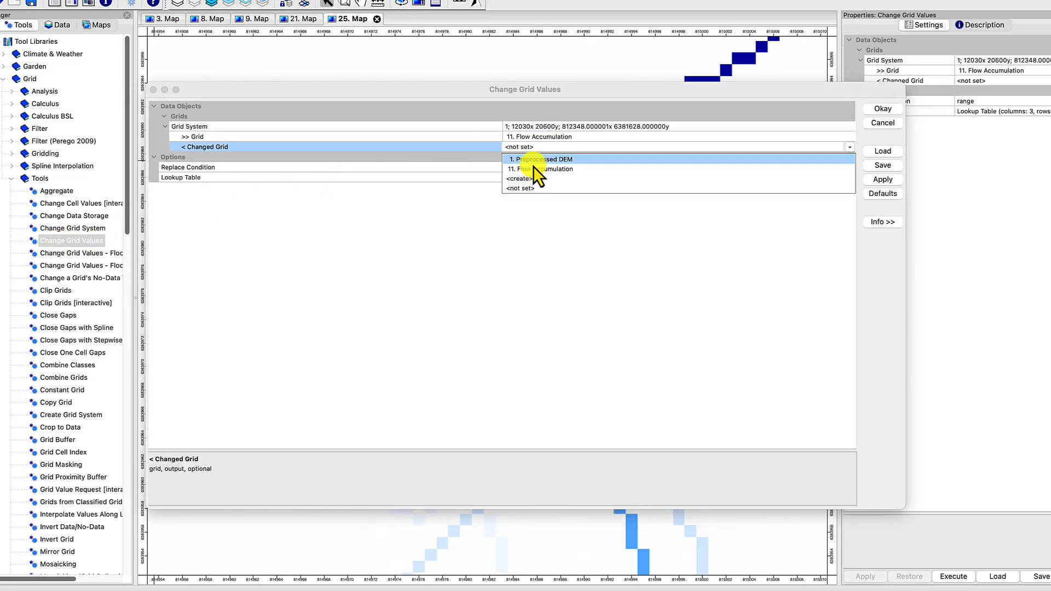
click(534, 182)
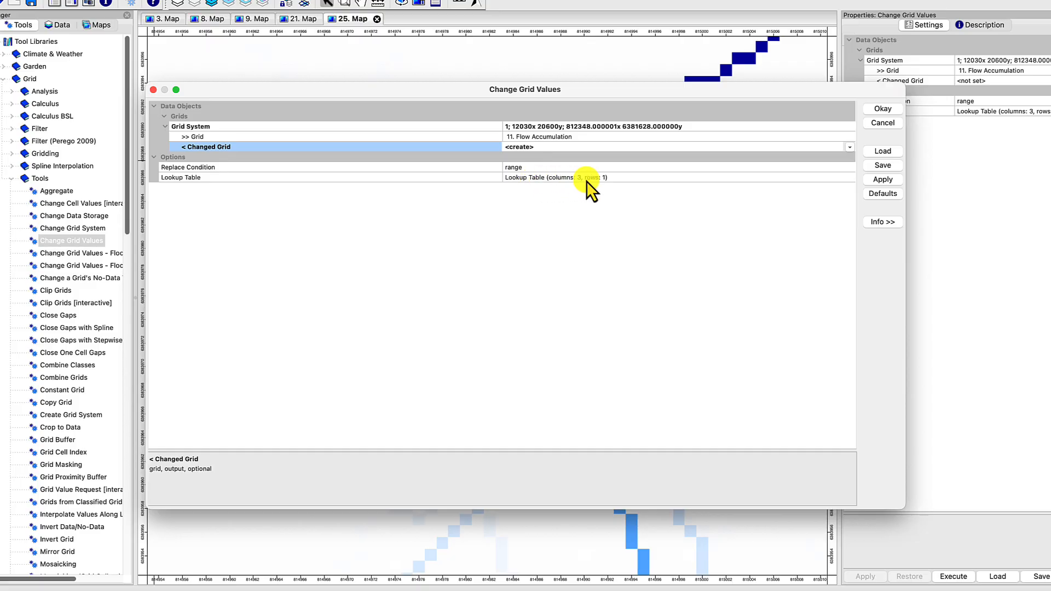
click(850, 179)
click(850, 179)
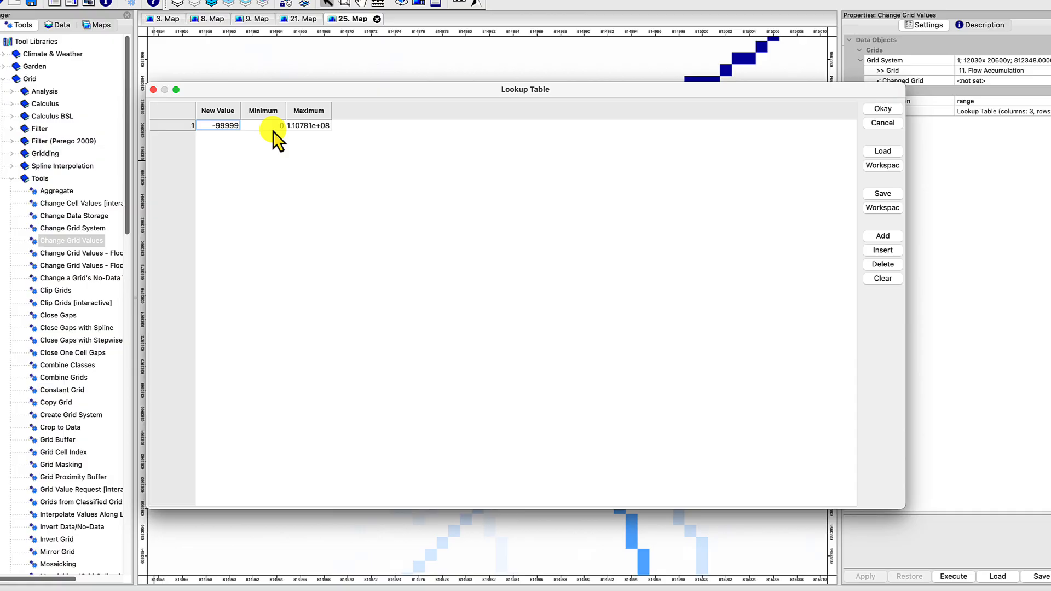
click(883, 112)
click(882, 109)
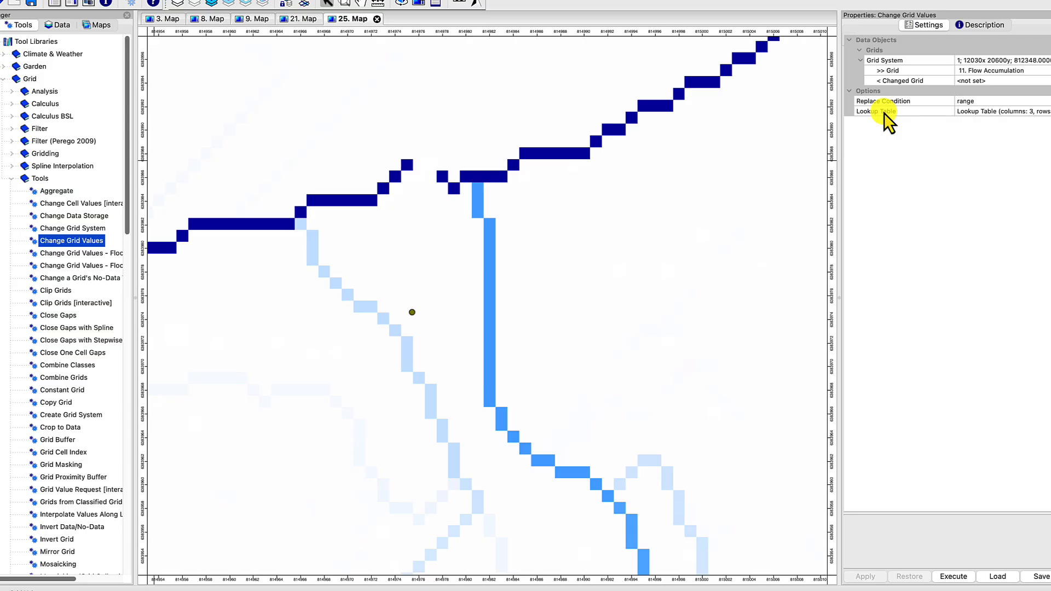
Display the Flow Accumulation [Changed] grid in a new map
click(64, 25)
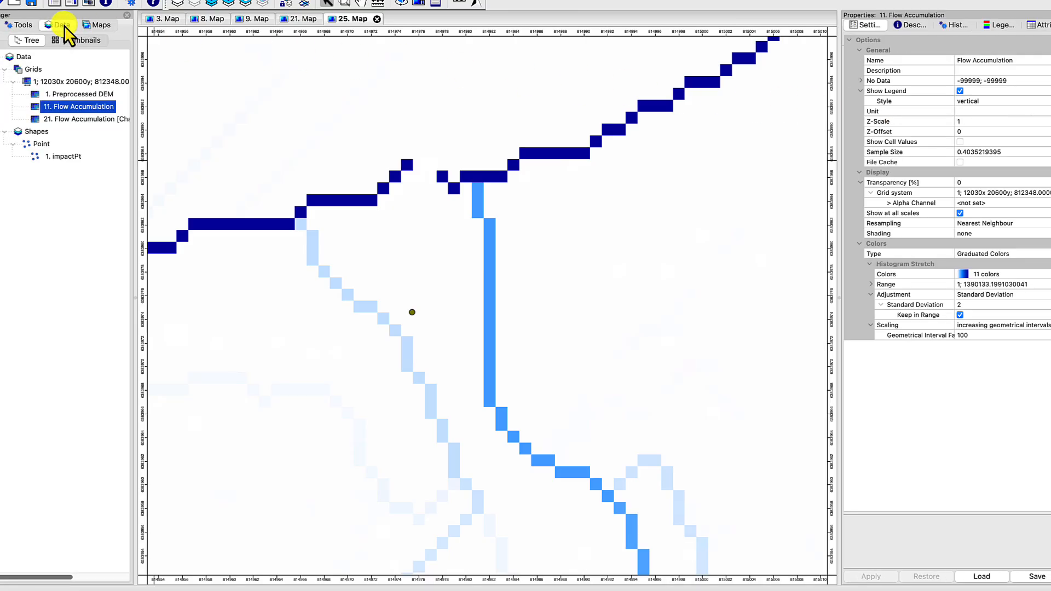
double_click(82, 122)
key(Return)
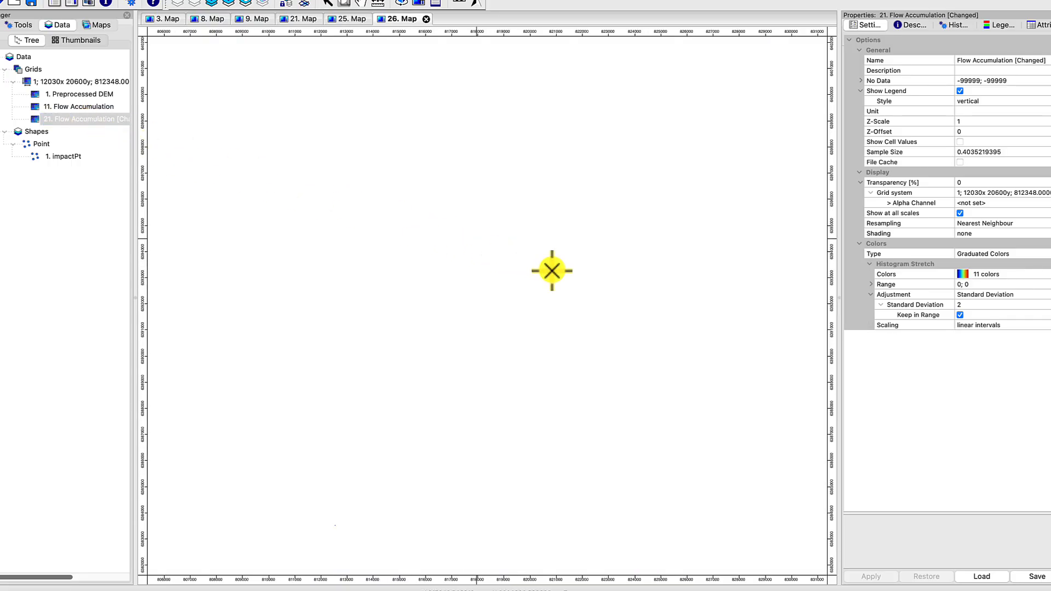
Run Overland Flow Distance to Channel Network on the Preprocessed DEM with Flow Accumulation [Changed] as the channel network
click(27, 27)
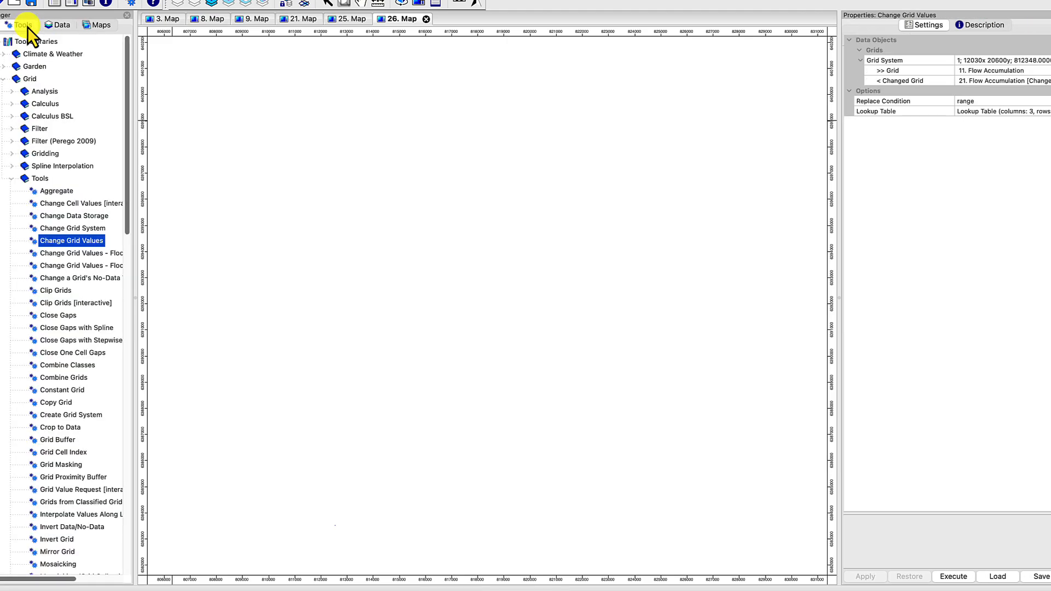
click(3, 79)
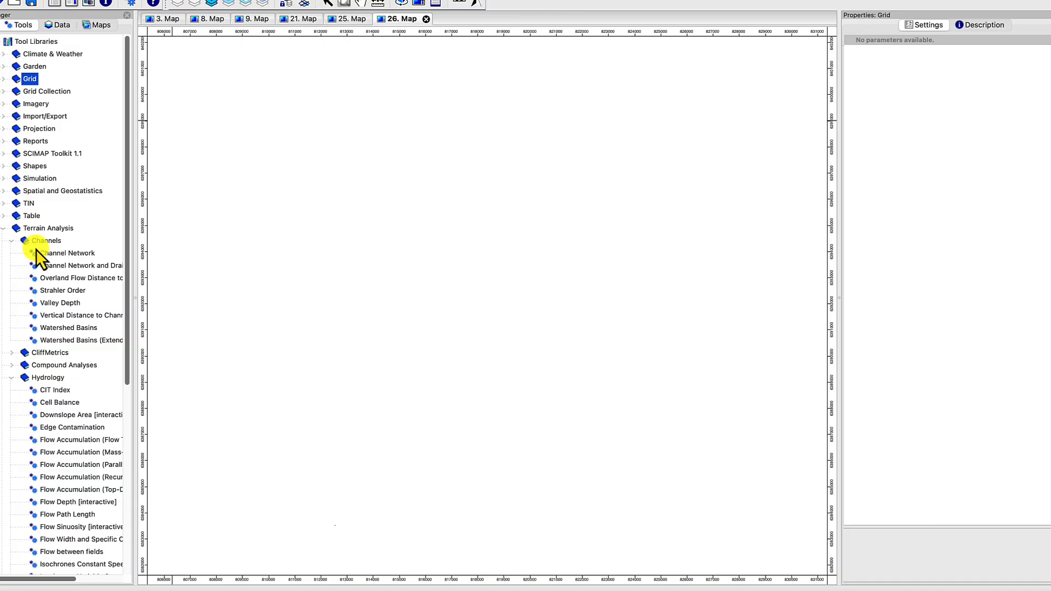
double_click(79, 279)
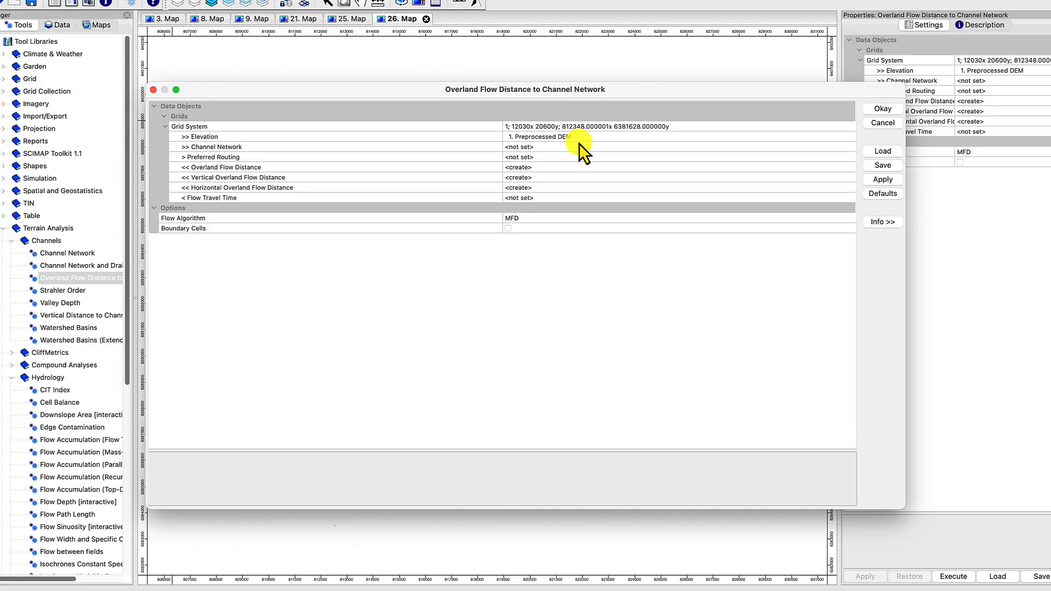
click(540, 149)
click(547, 179)
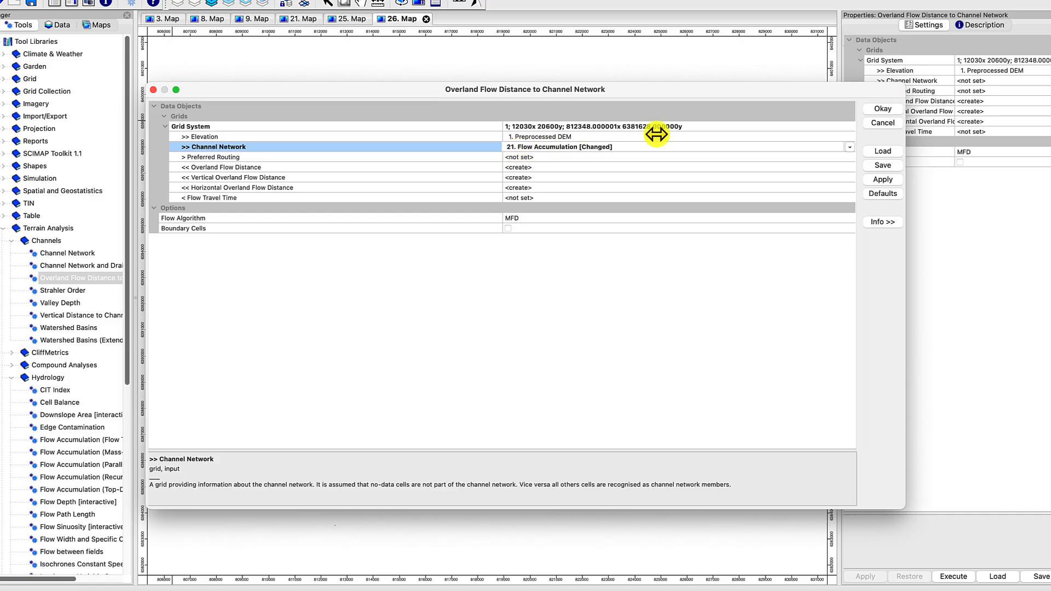
click(879, 110)
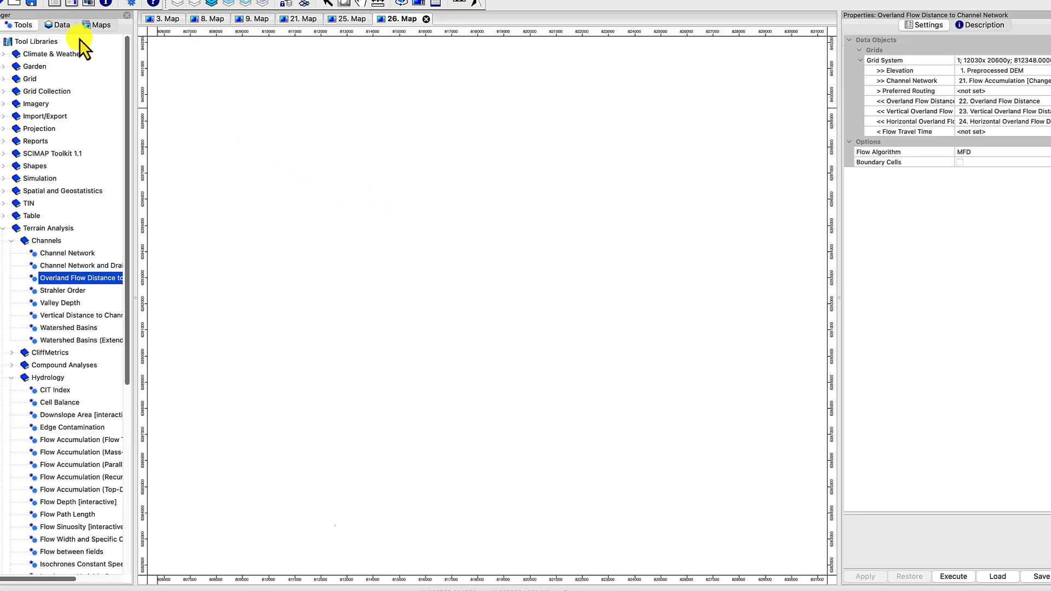
Display the Overland Flow Distance grid in a new map
click(60, 27)
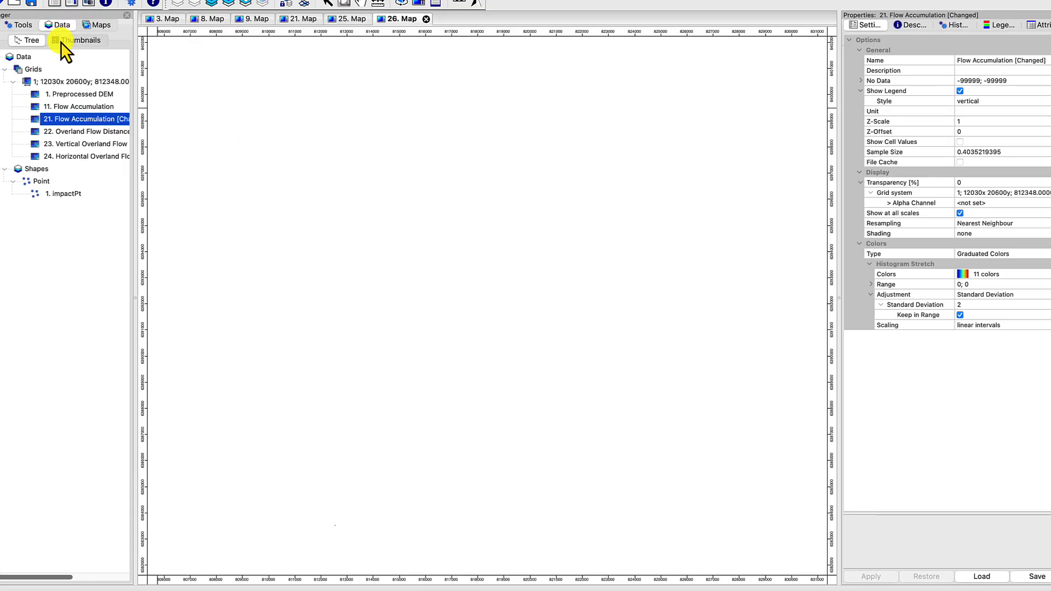
click(68, 132)
double_click(67, 133)
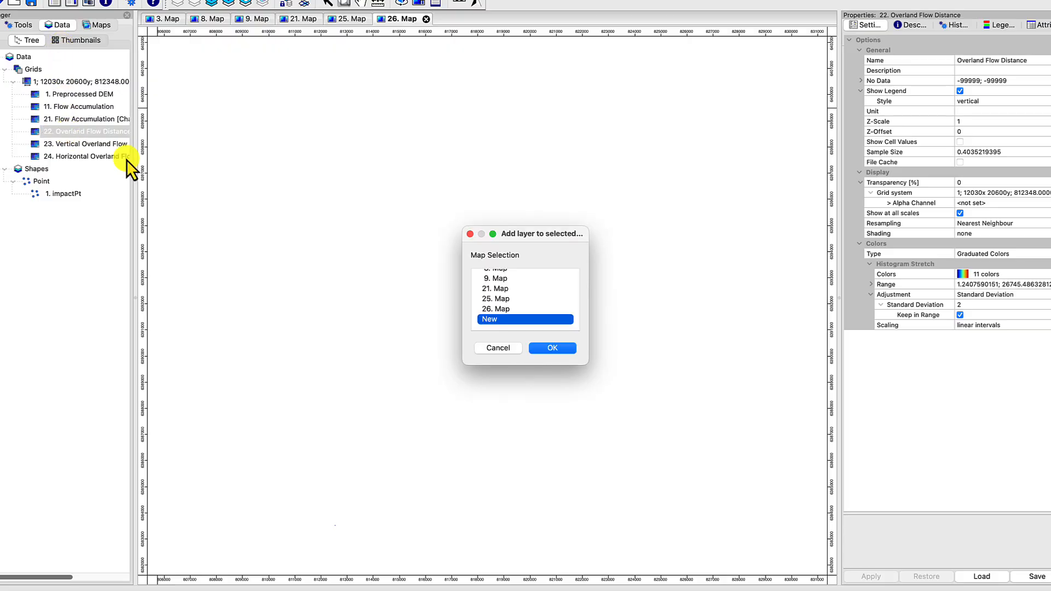
click(550, 349)
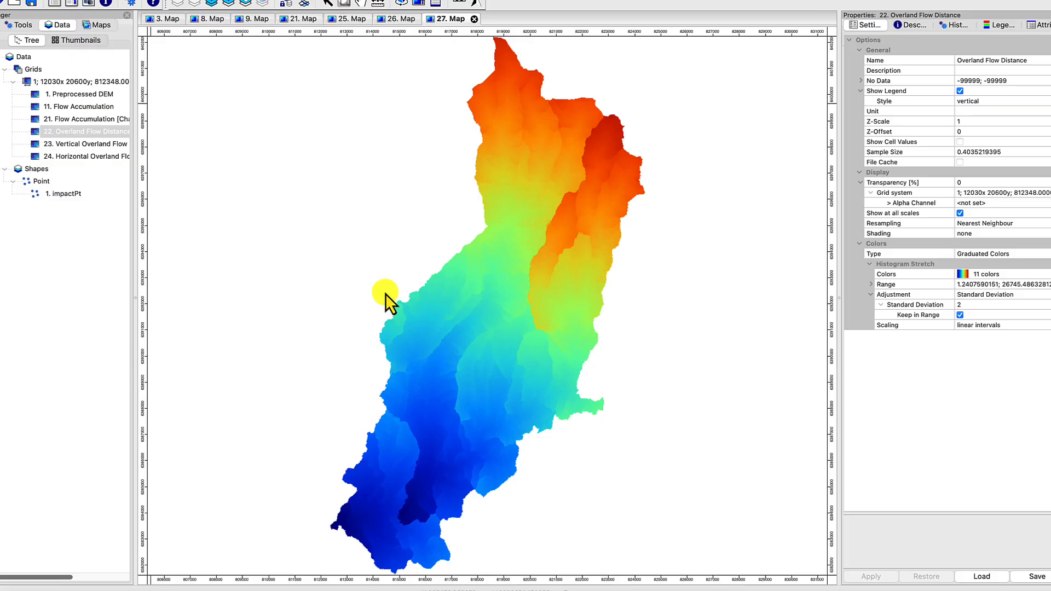
right_click(65, 133)
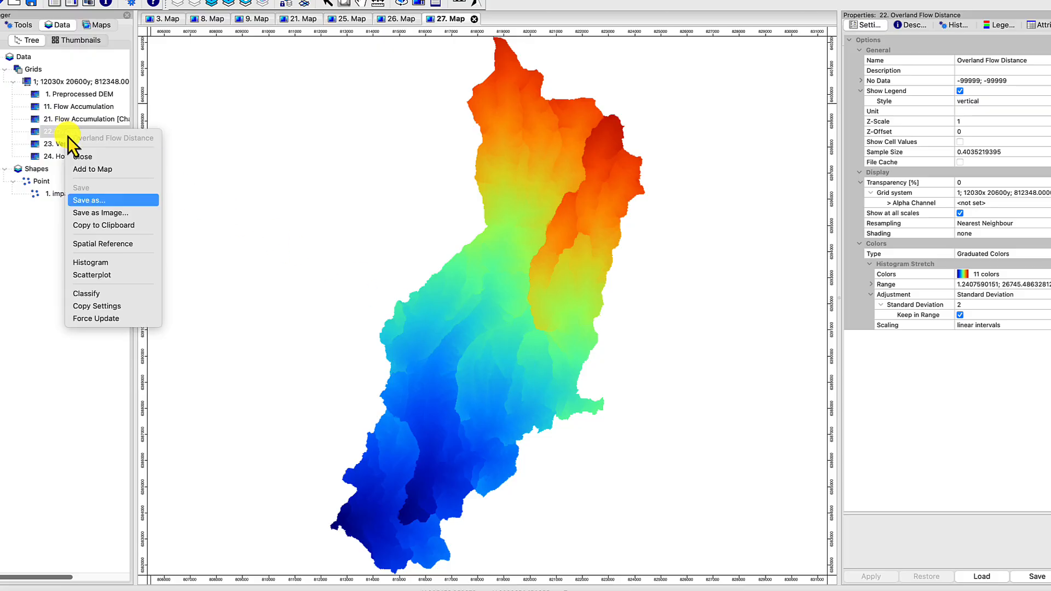
click(133, 205)
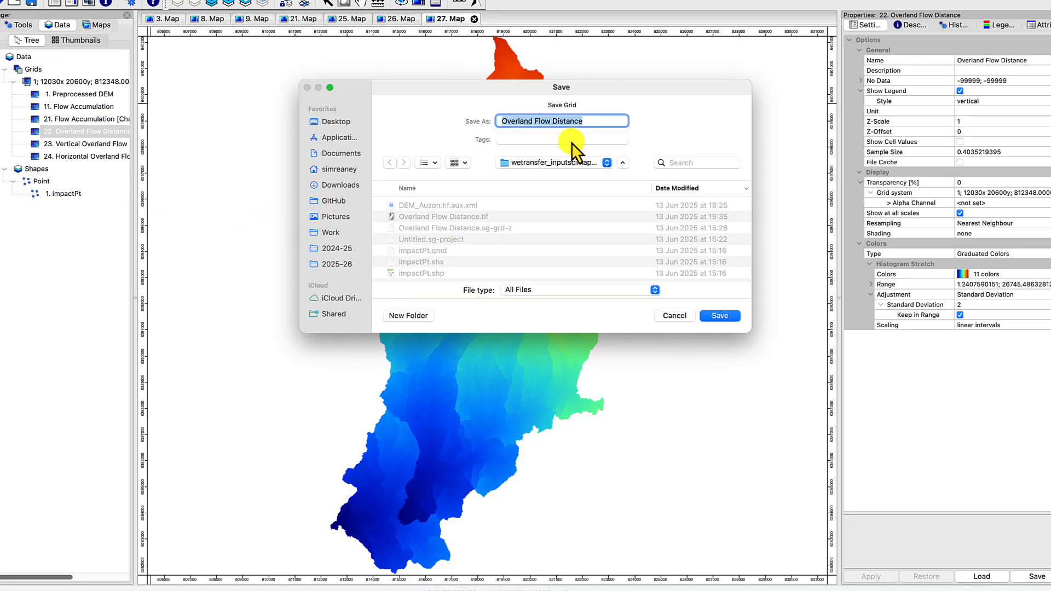
click(548, 289)
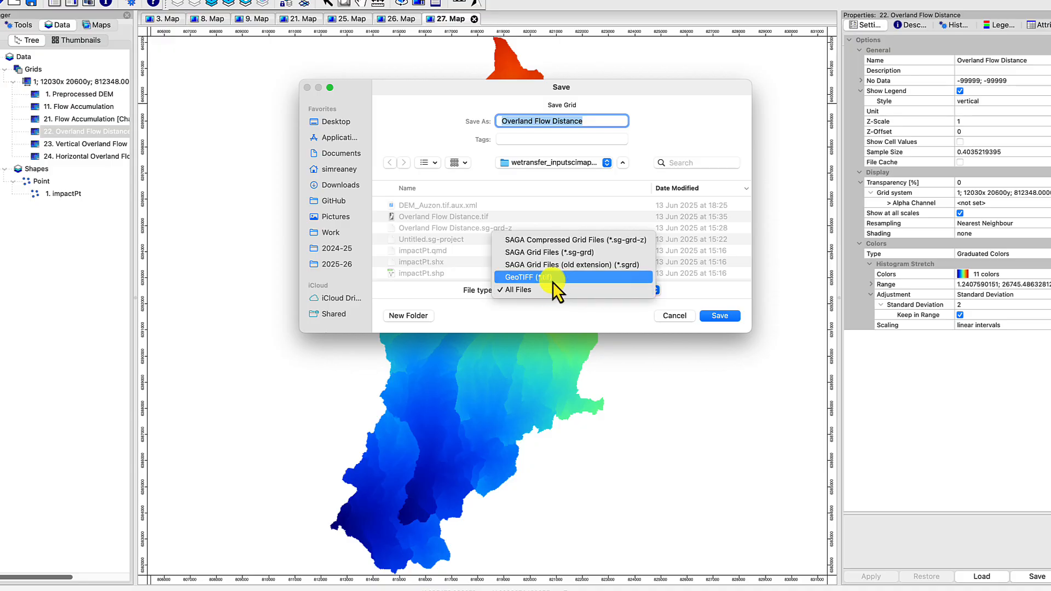
click(555, 277)
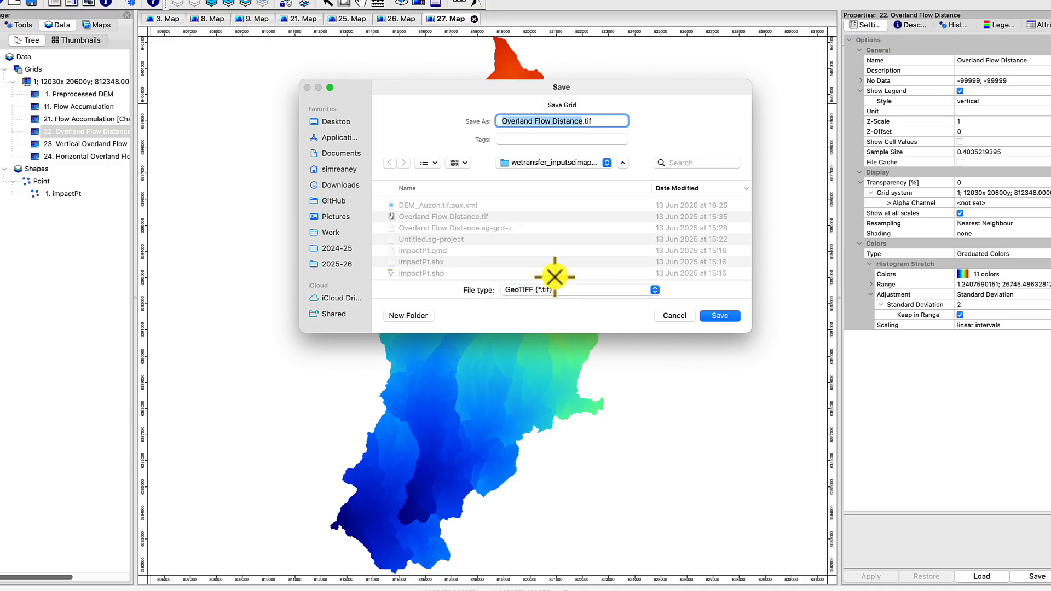
click(679, 317)
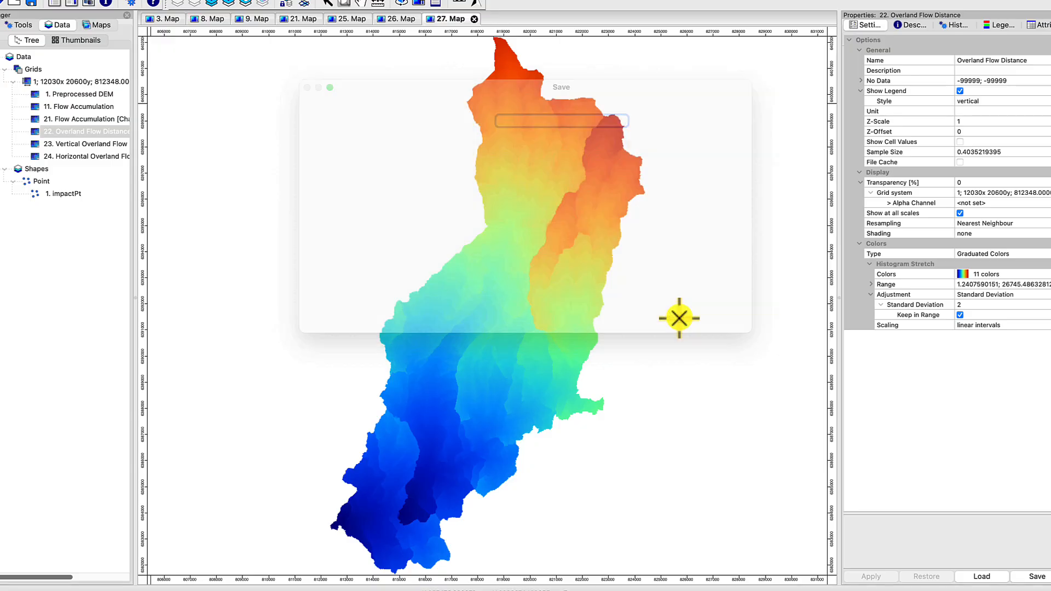
Export the Overland Flow Distance grid with Export ESRI Arc/Info Grid as the ASCII file Overland Flow Distance.asc
click(19, 25)
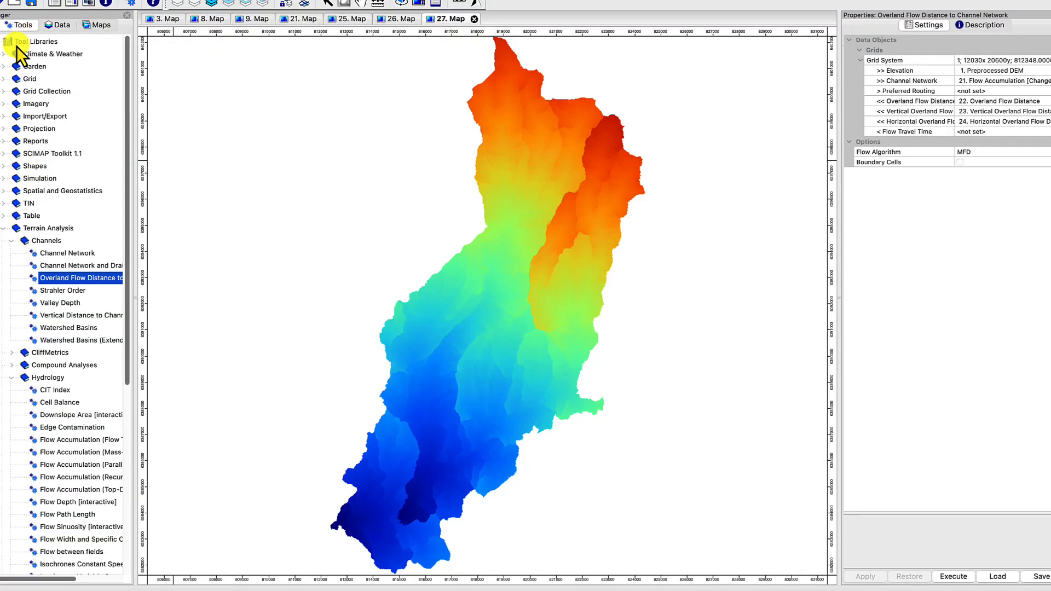
click(6, 229)
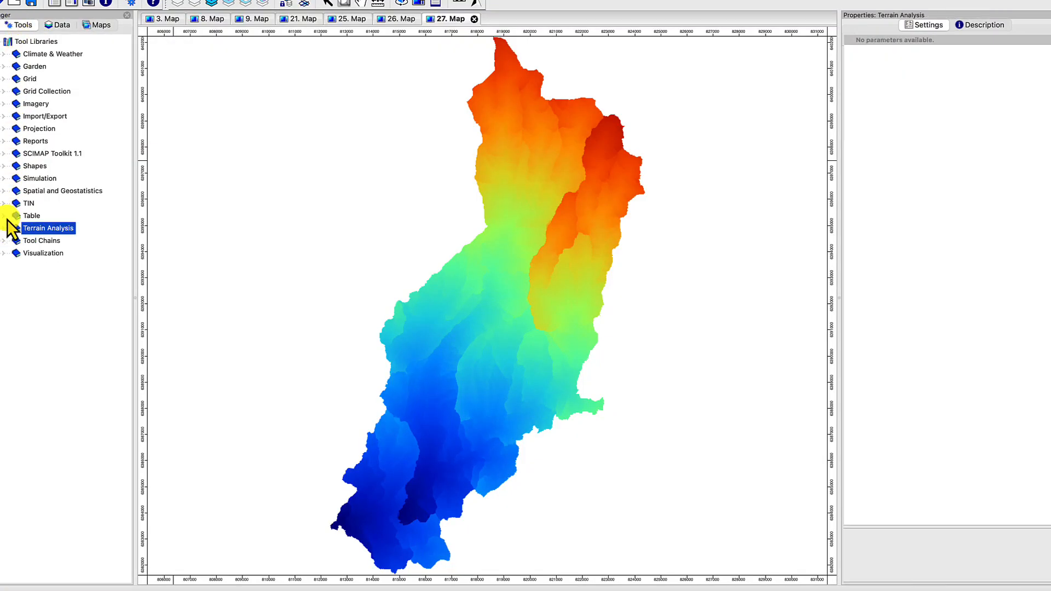
click(29, 116)
double_click(25, 117)
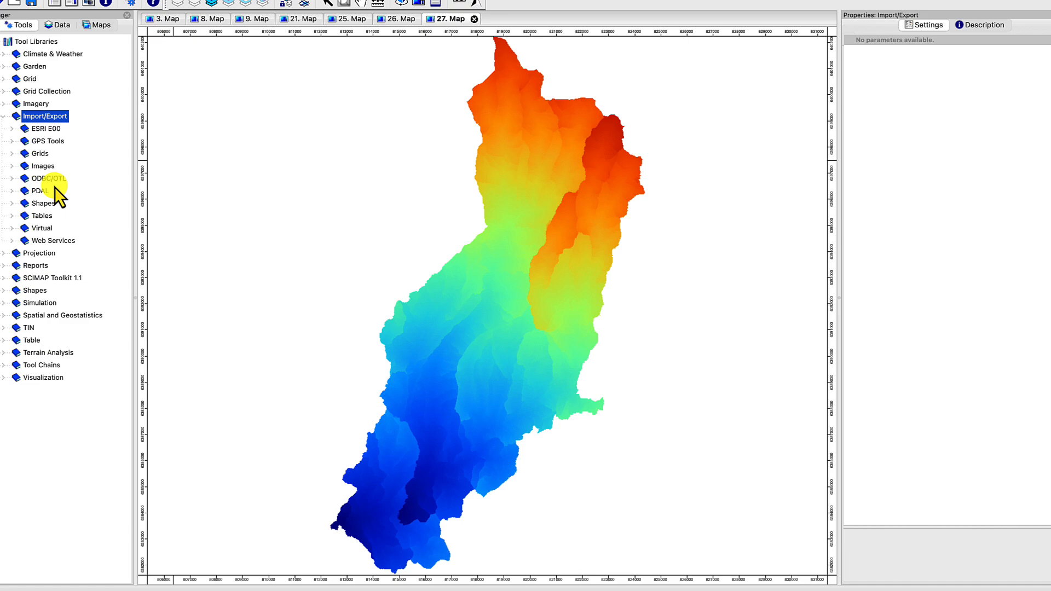
click(16, 154)
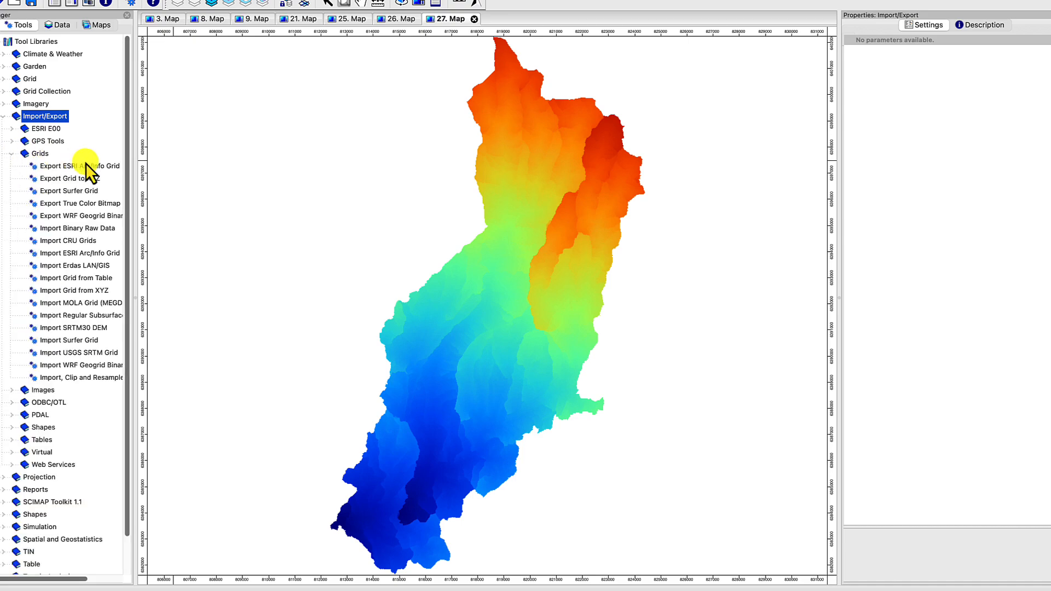
click(64, 253)
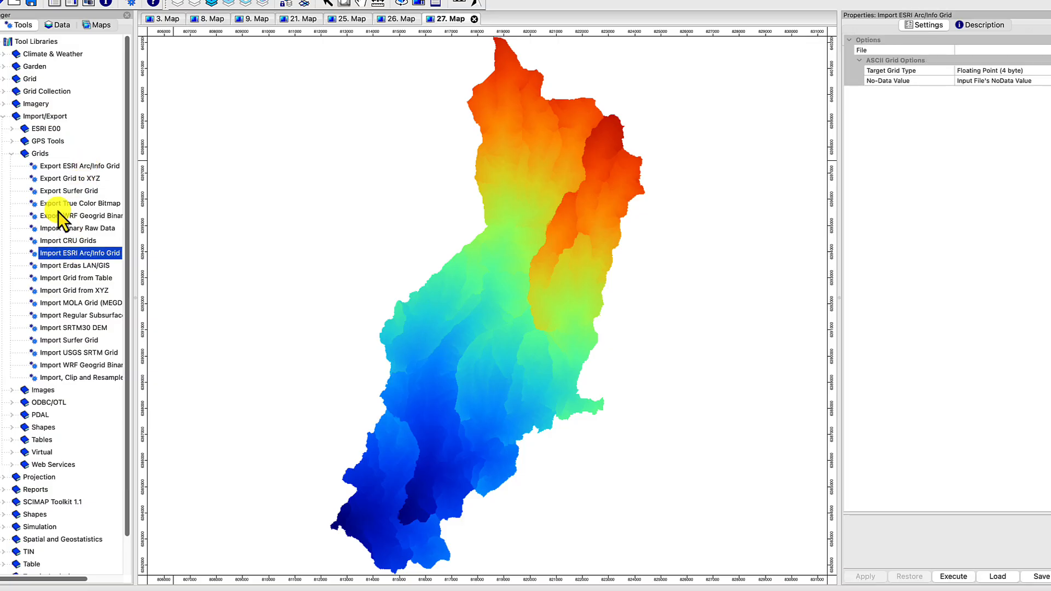
click(65, 167)
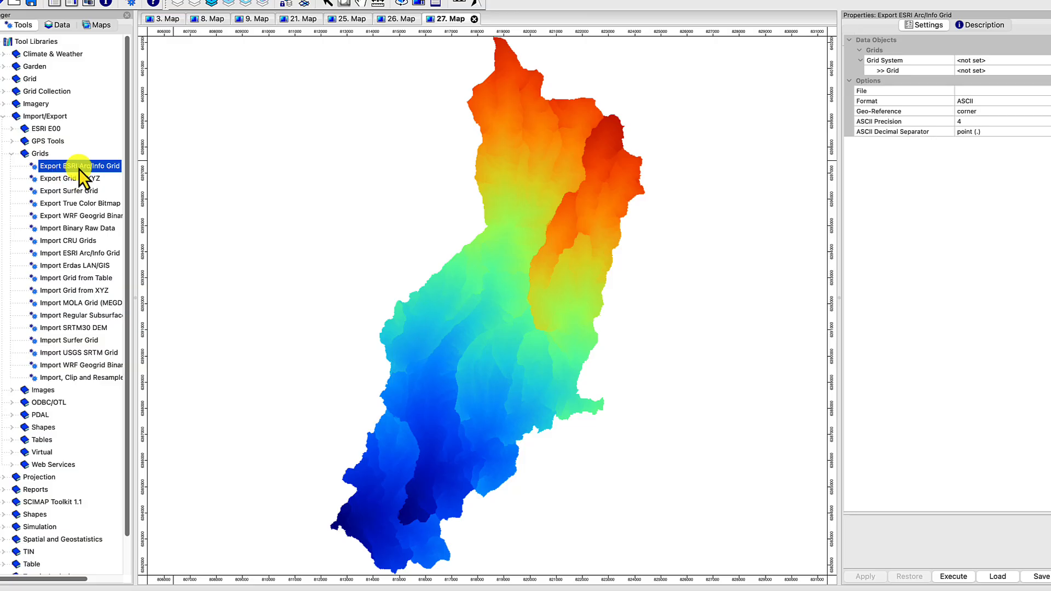
double_click(78, 168)
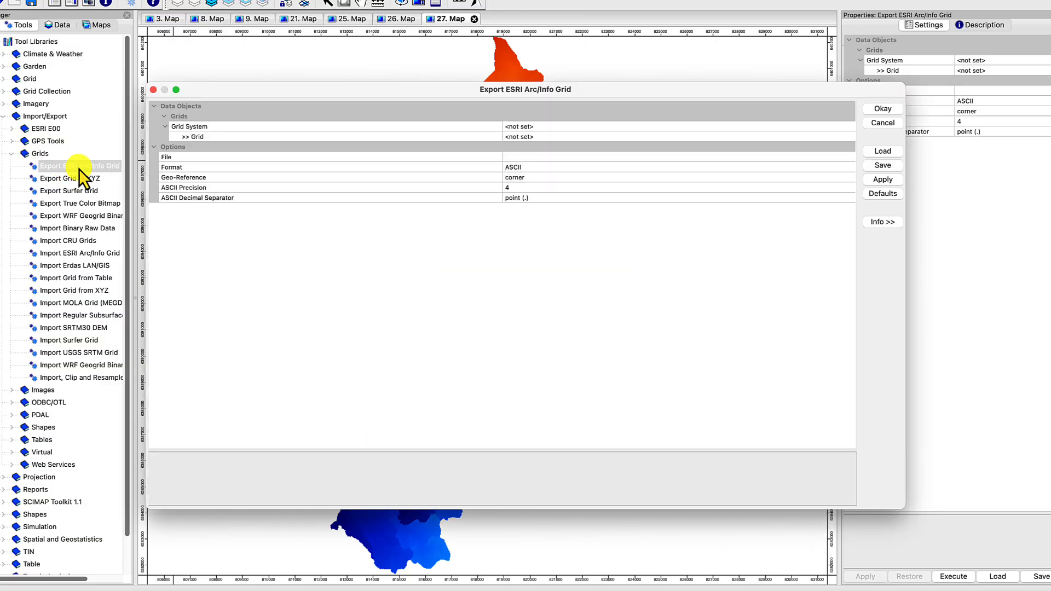
click(534, 127)
click(536, 138)
click(536, 138)
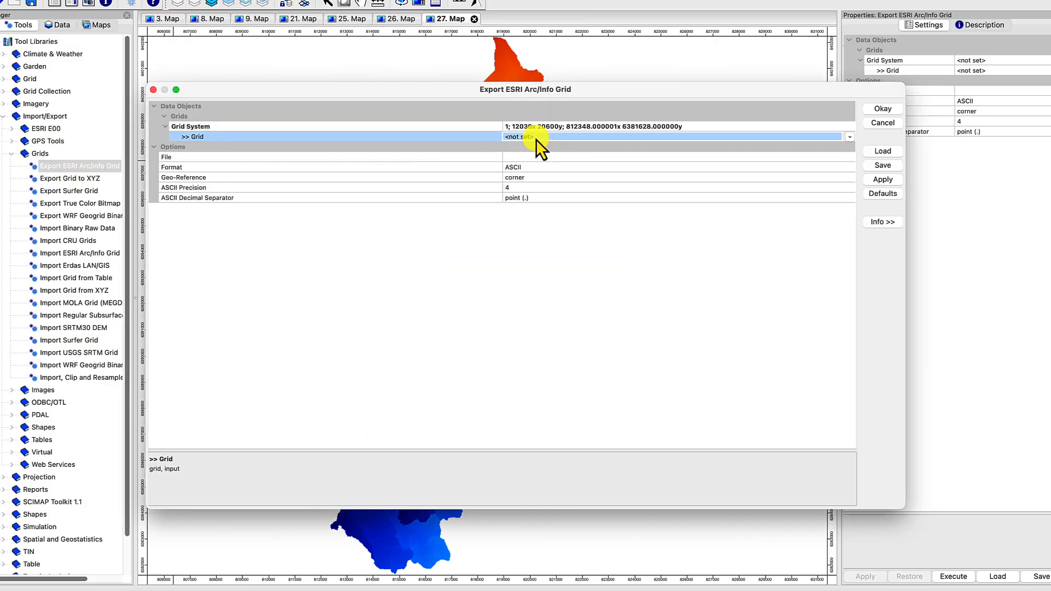
click(537, 138)
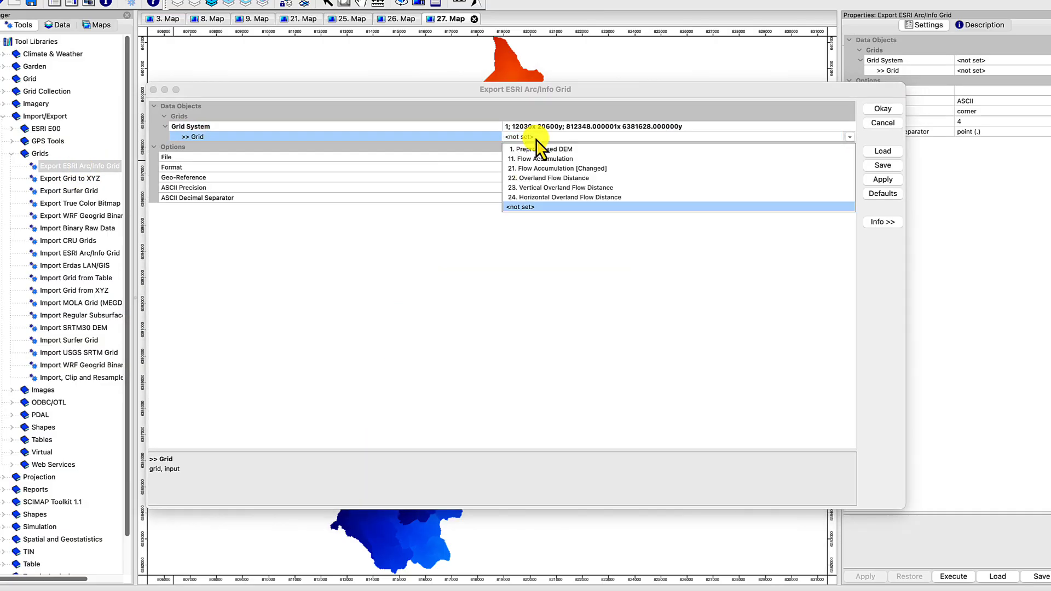
click(566, 178)
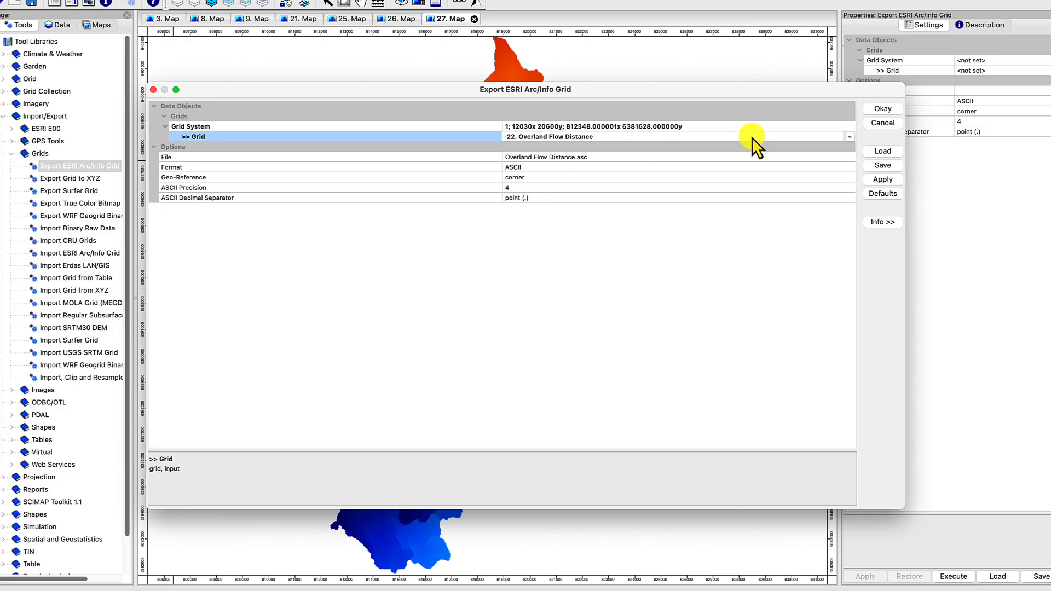
click(882, 108)
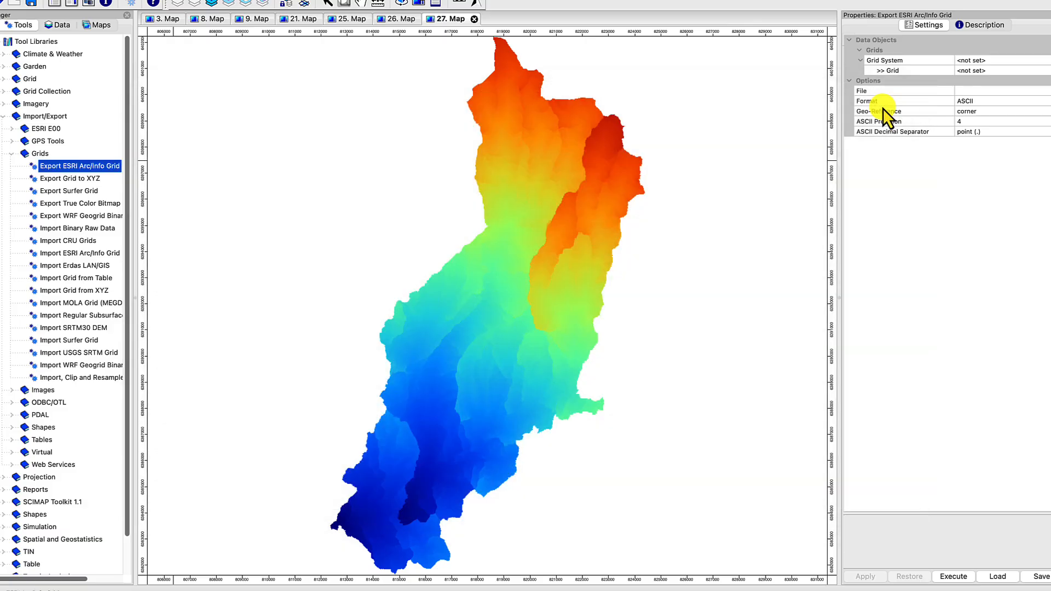